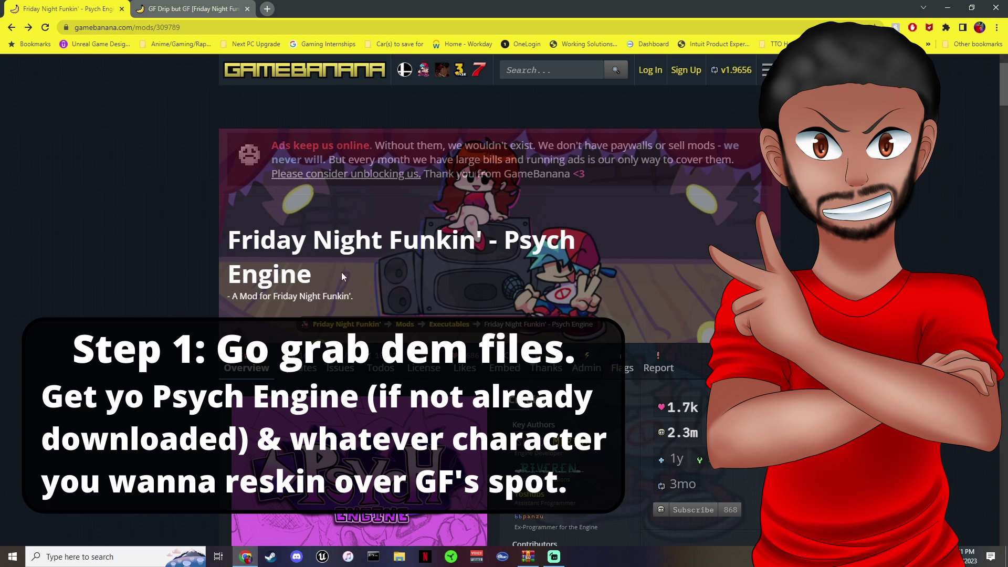
Browse the GF Drip but GF skin page on GameBanana, then minimize the browser.
scroll(459, 276, down, 4)
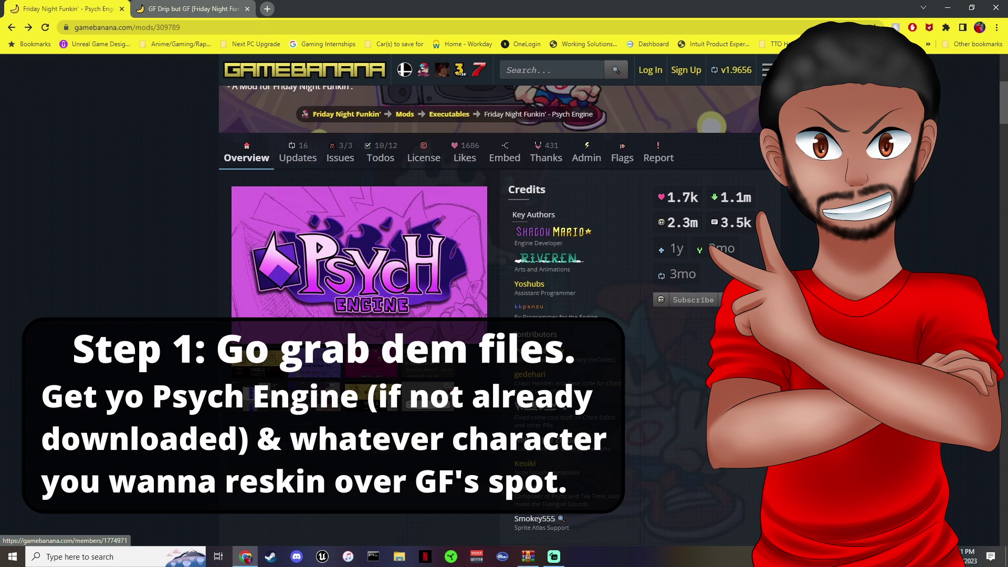
scroll(490, 210, down, 3)
scroll(490, 211, up, 3)
scroll(490, 210, down, 2)
scroll(490, 210, up, 5)
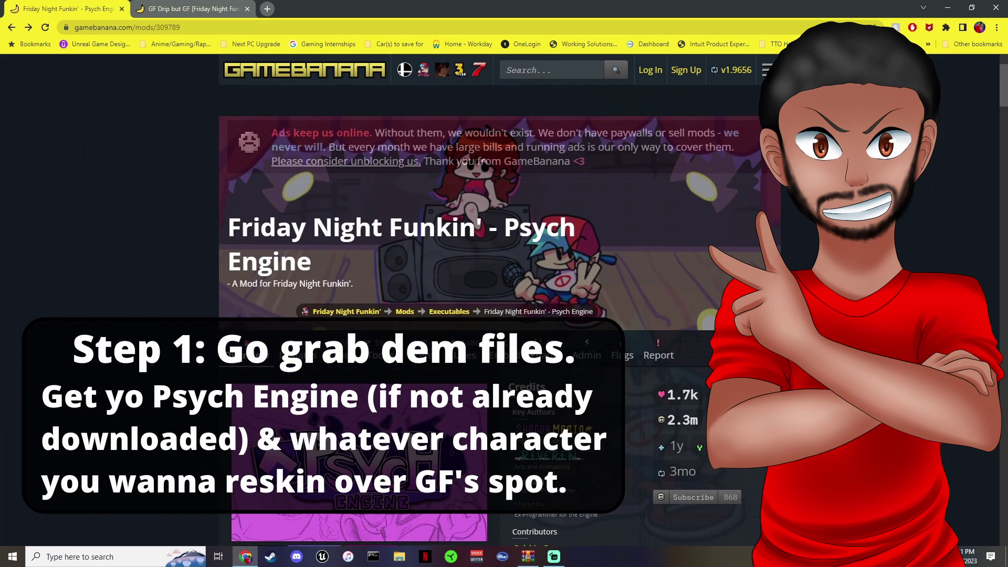
click(188, 7)
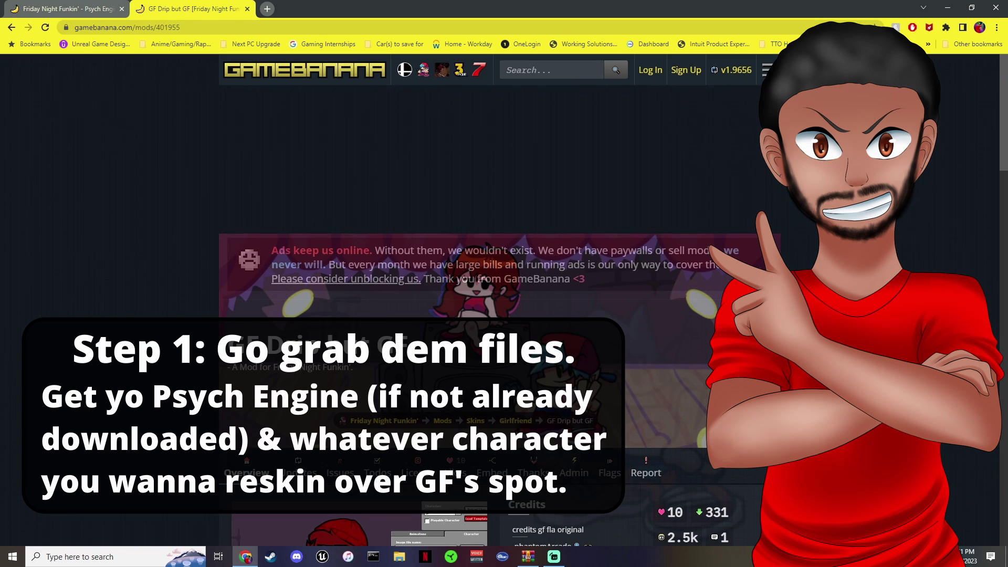
scroll(499, 262, down, 3)
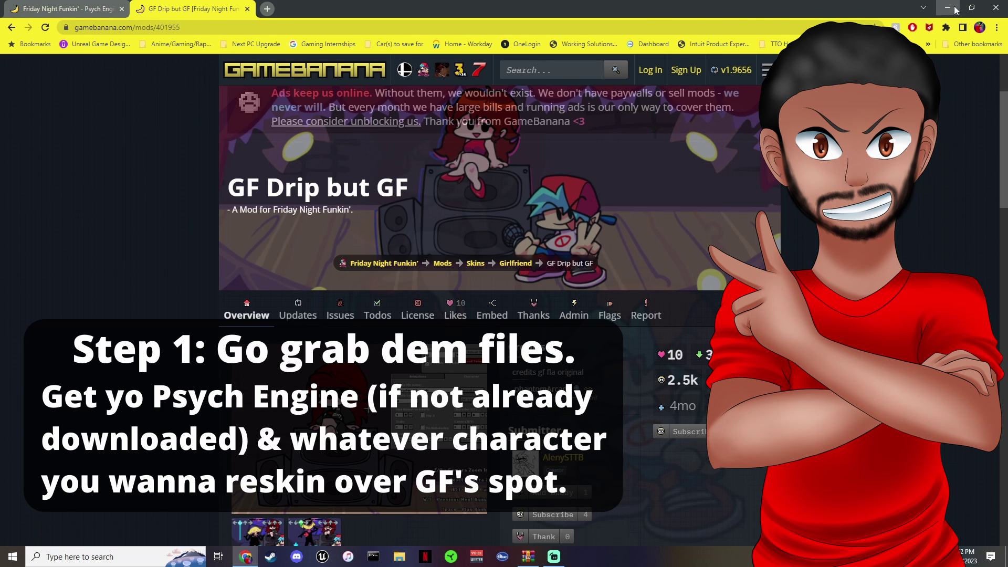
click(945, 8)
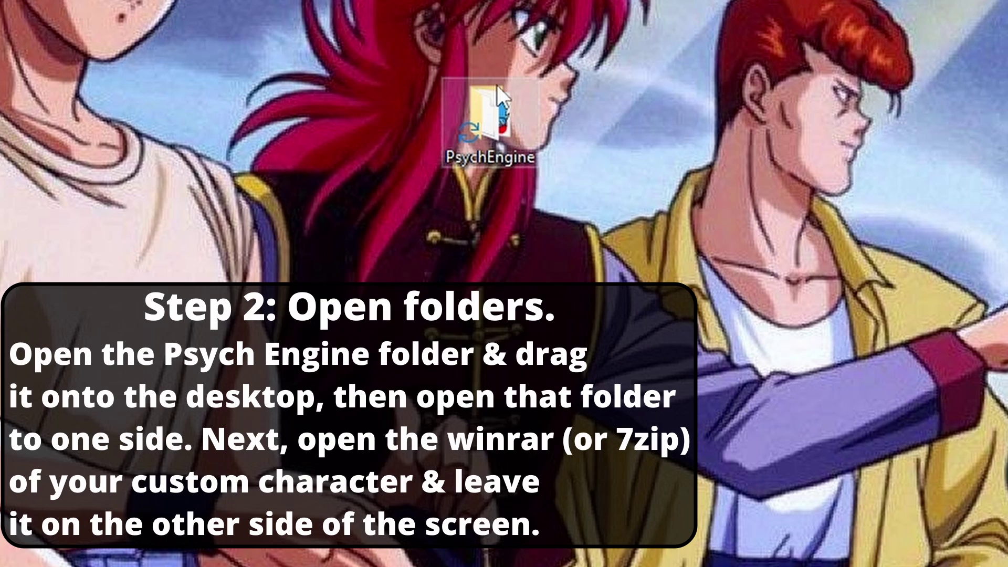
Open gf_drip_eaa17.rar in WinRAR and move its window to the right side.
drag(499, 183, 522, 192)
drag(549, 149, 492, 128)
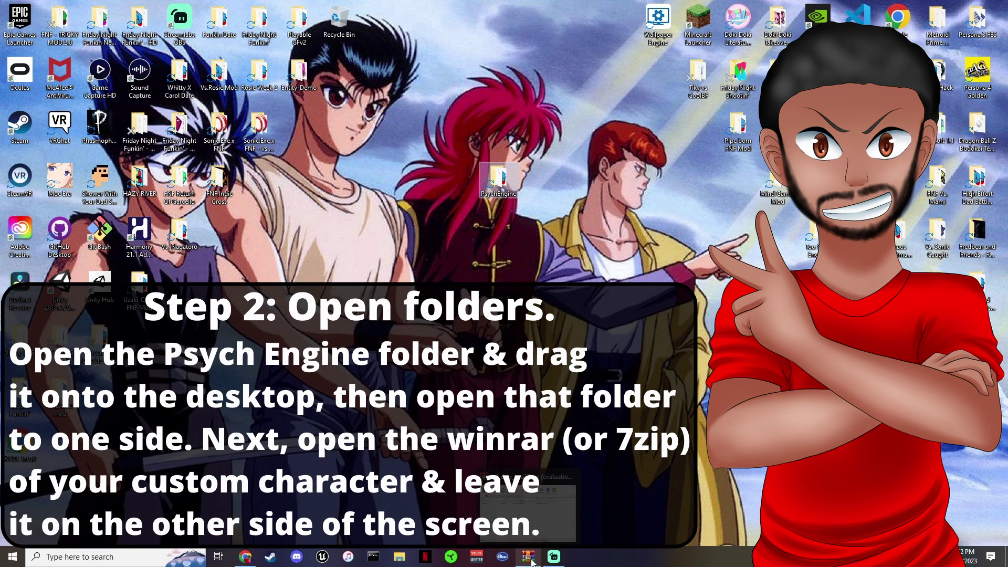
double_click(500, 179)
drag(365, 109, 691, 152)
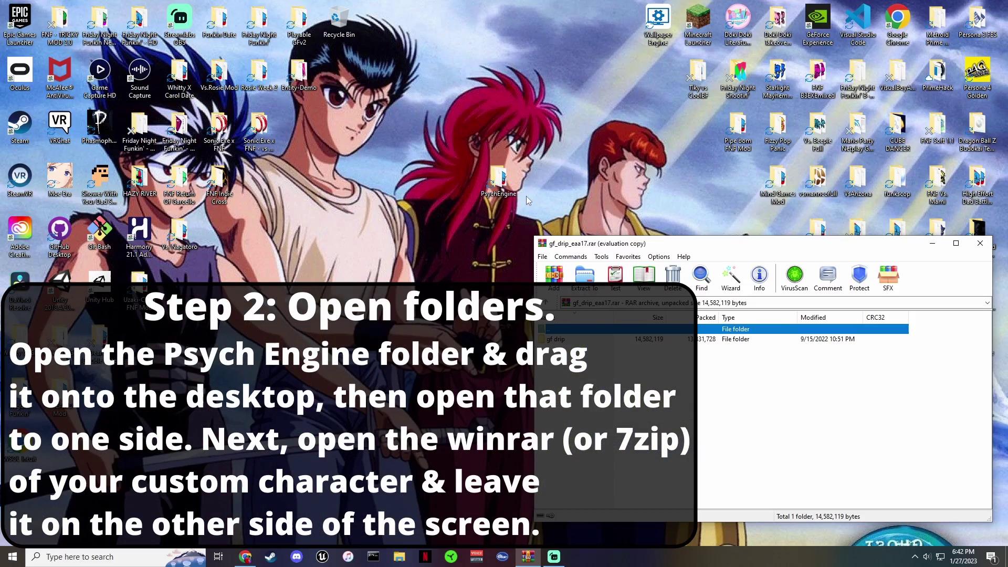
Open the desktop PsychEngine folder and park its window on the left.
click(499, 181)
double_click(499, 181)
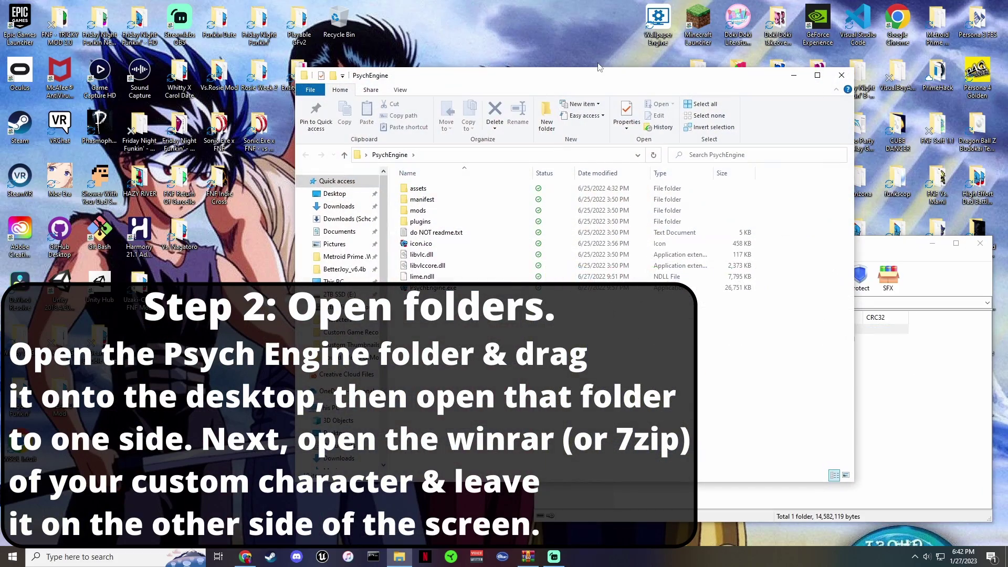
drag(619, 72, 320, 20)
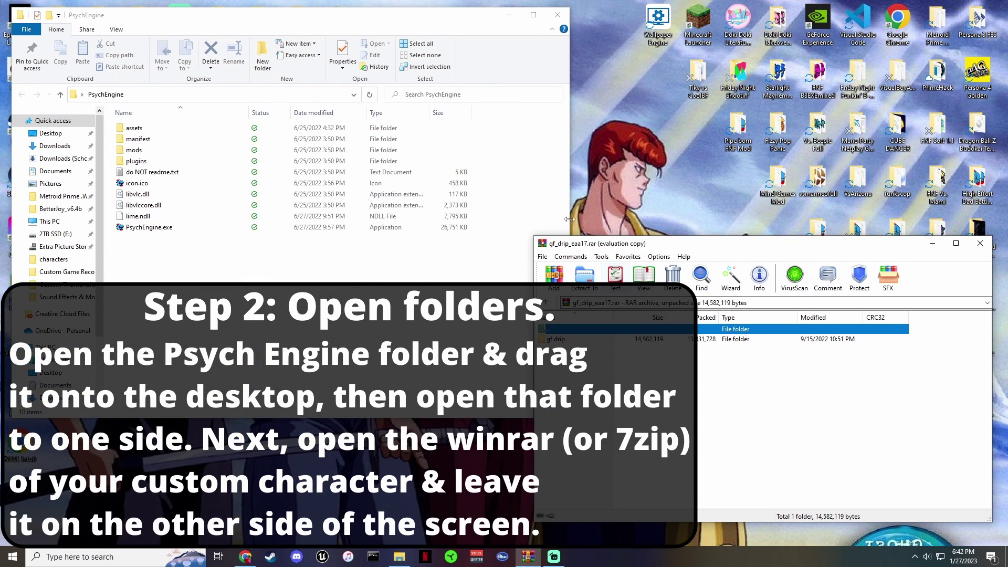
drag(467, 26, 466, 226)
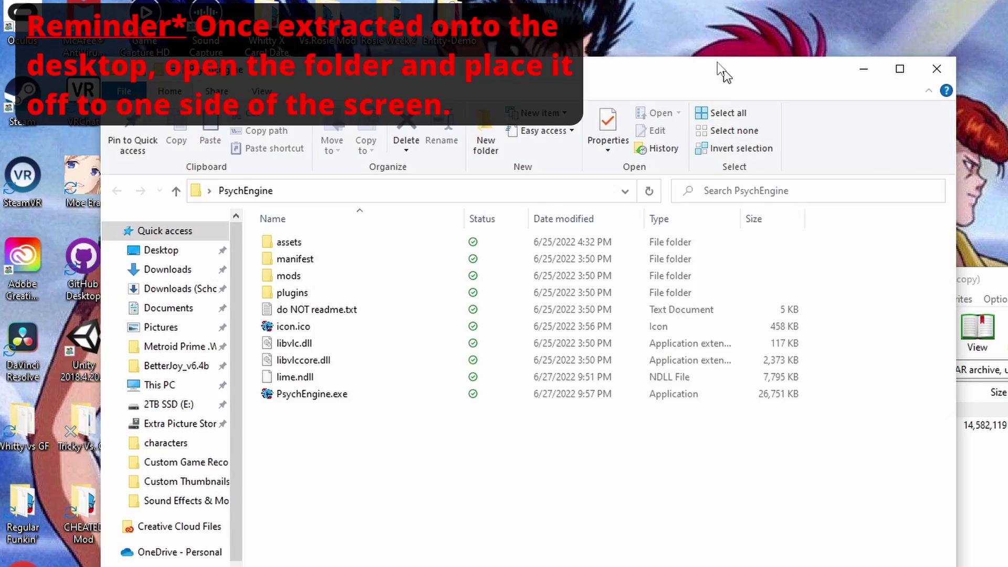
drag(717, 62, 612, 0)
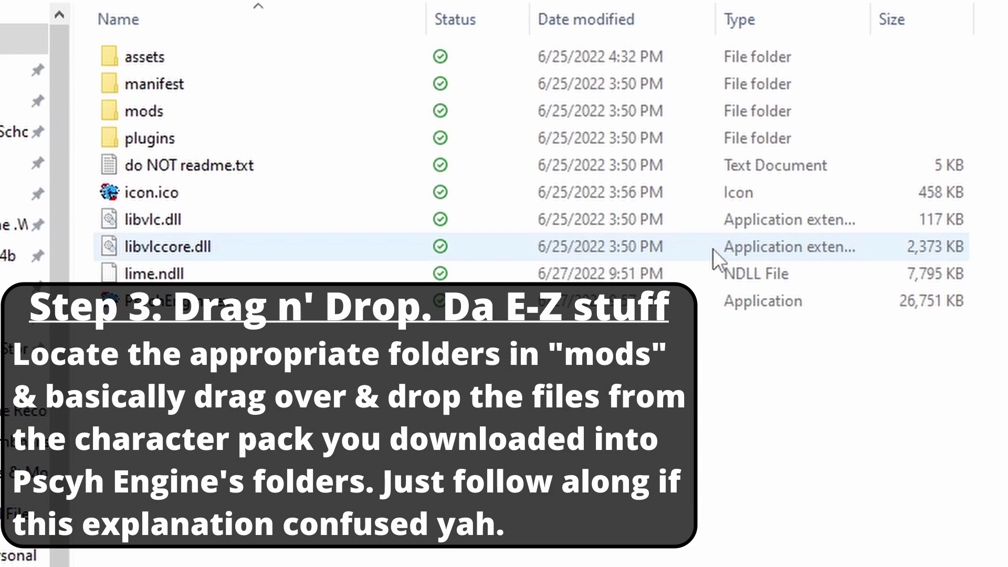
Open mods\characters in Explorer and the gf drip folder in the archive.
double_click(225, 111)
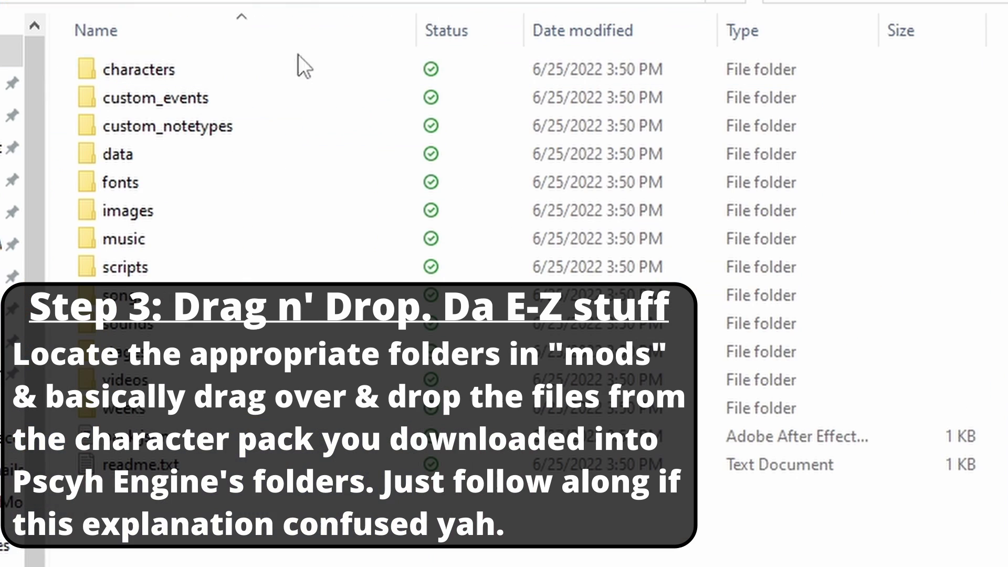
double_click(279, 66)
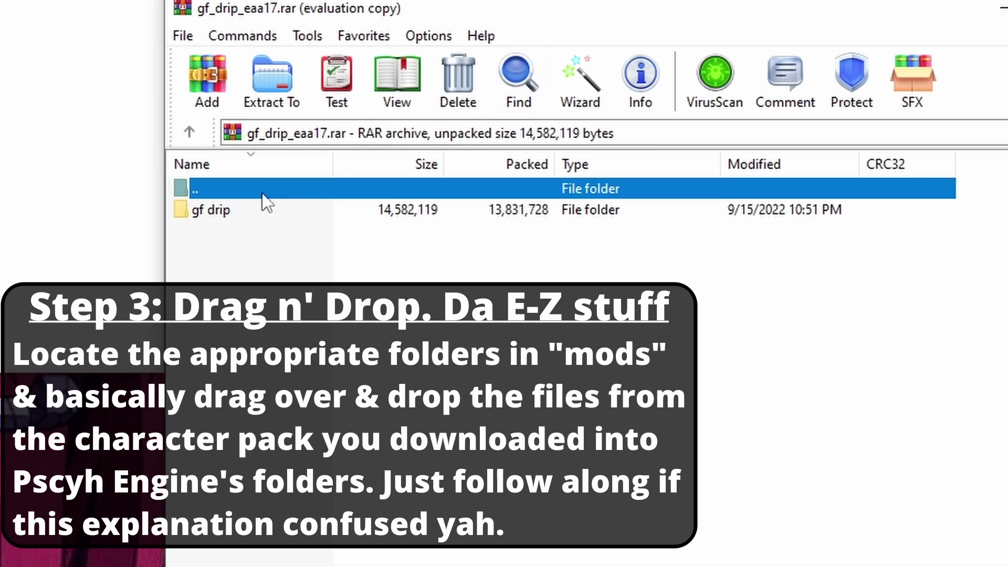
double_click(227, 212)
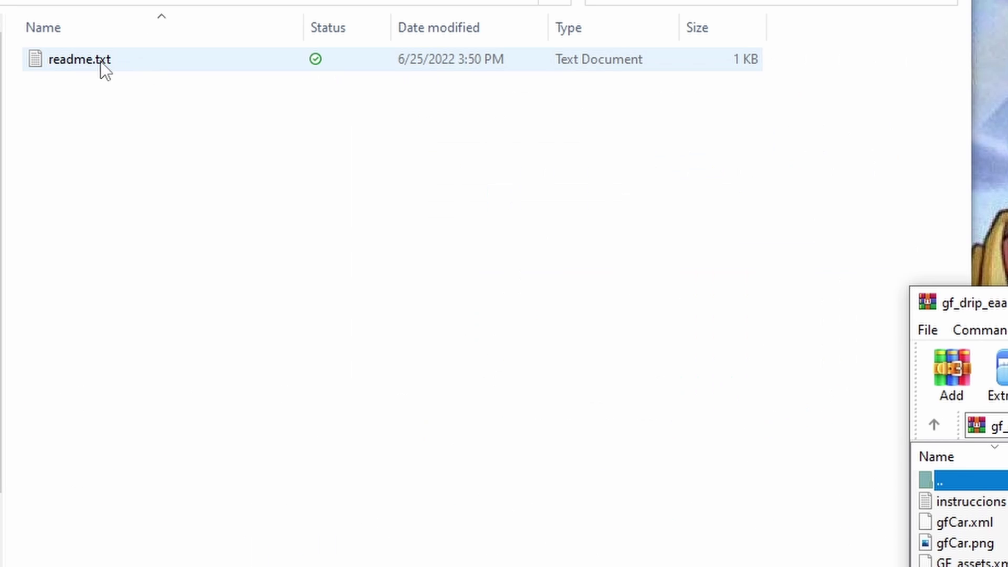
Read the characters folder's readme.txt about placing .json files, then close it.
double_click(100, 61)
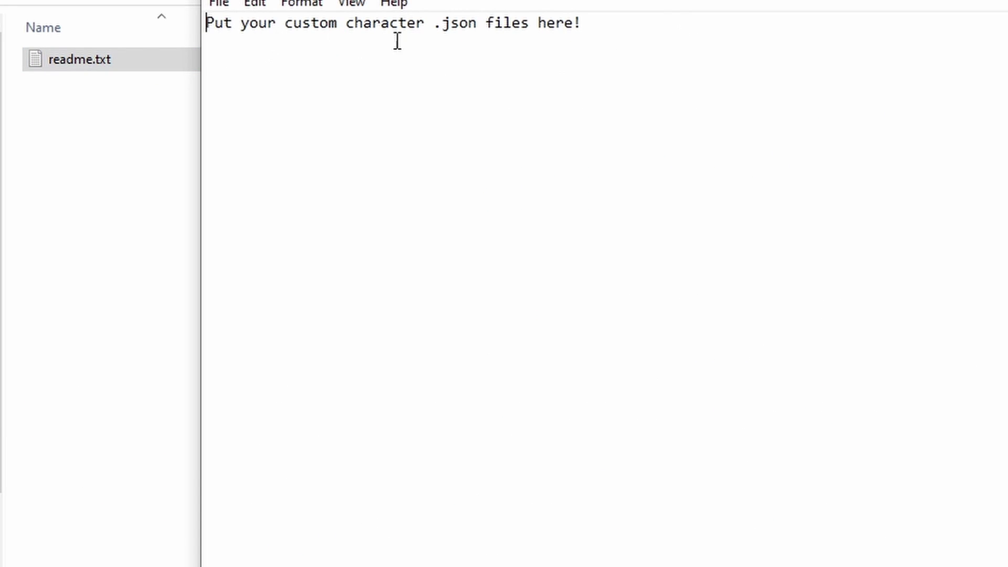
click(576, 41)
drag(223, 29, 271, 38)
drag(503, 26, 547, 26)
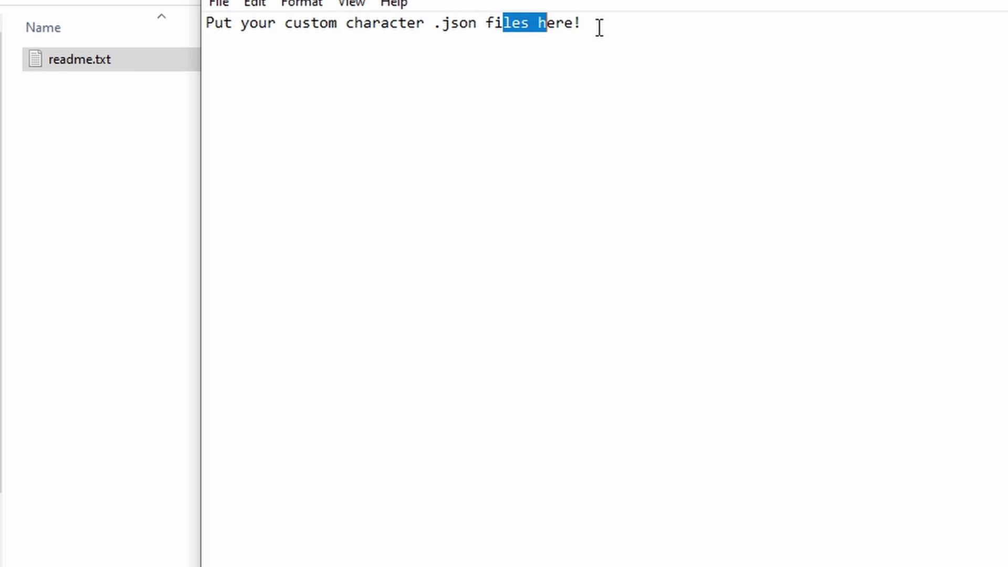
double_click(439, 31)
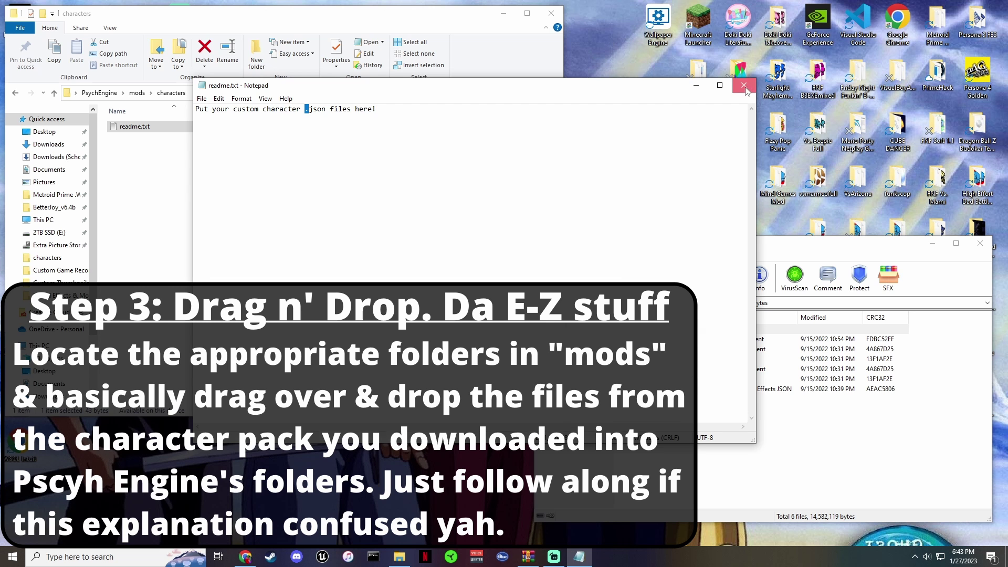
click(747, 76)
Copy gf.json from the archive into mods\characters.
click(690, 245)
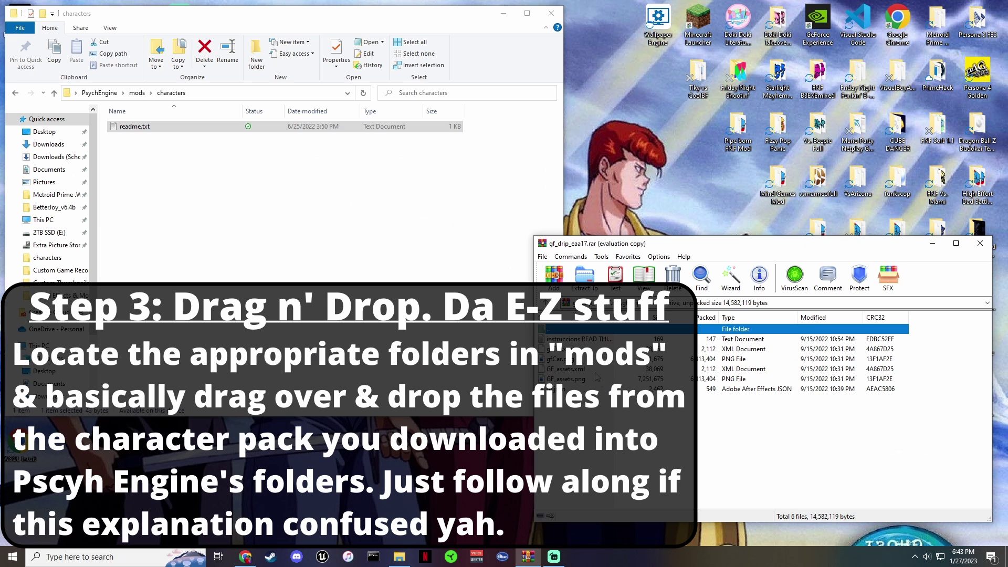
click(551, 389)
drag(551, 389, 297, 208)
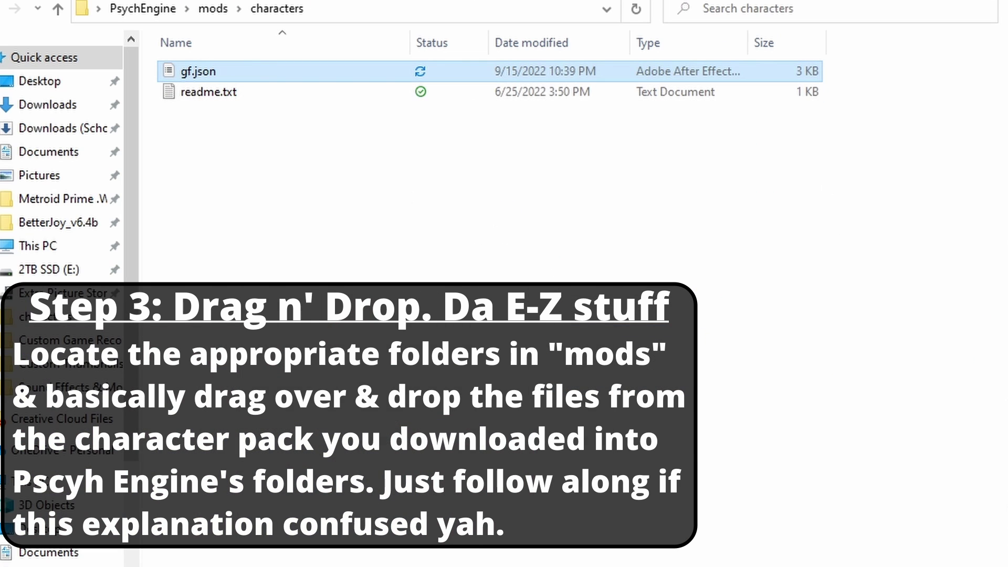
key(alt+Tab)
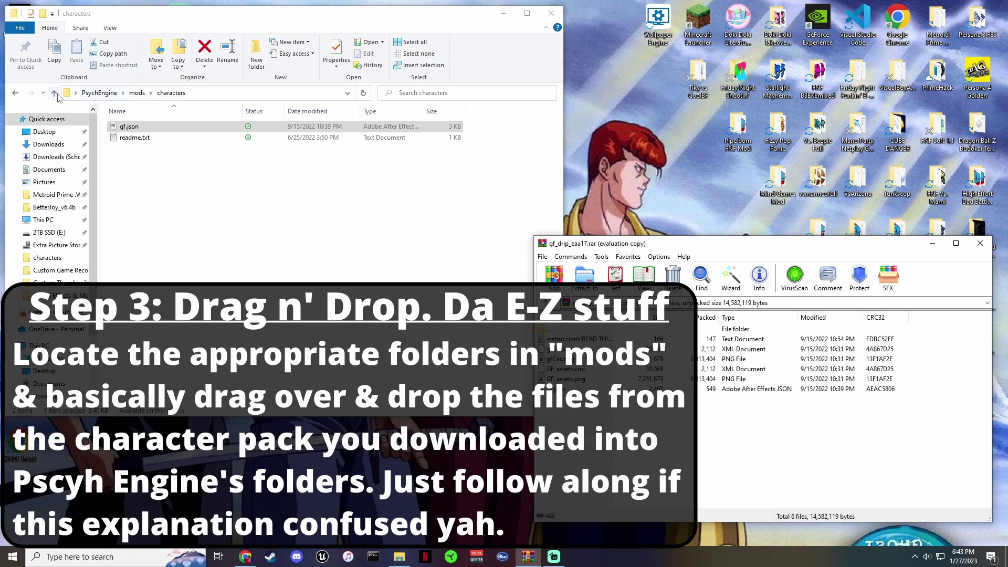
Go to mods\images\characters and read its readme.txt instructions.
click(58, 9)
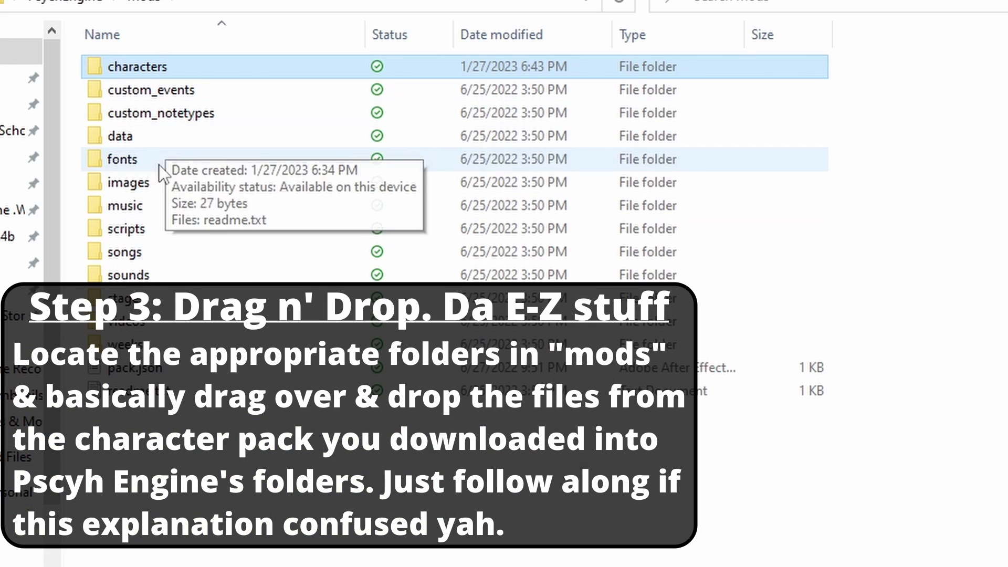
double_click(157, 184)
double_click(158, 66)
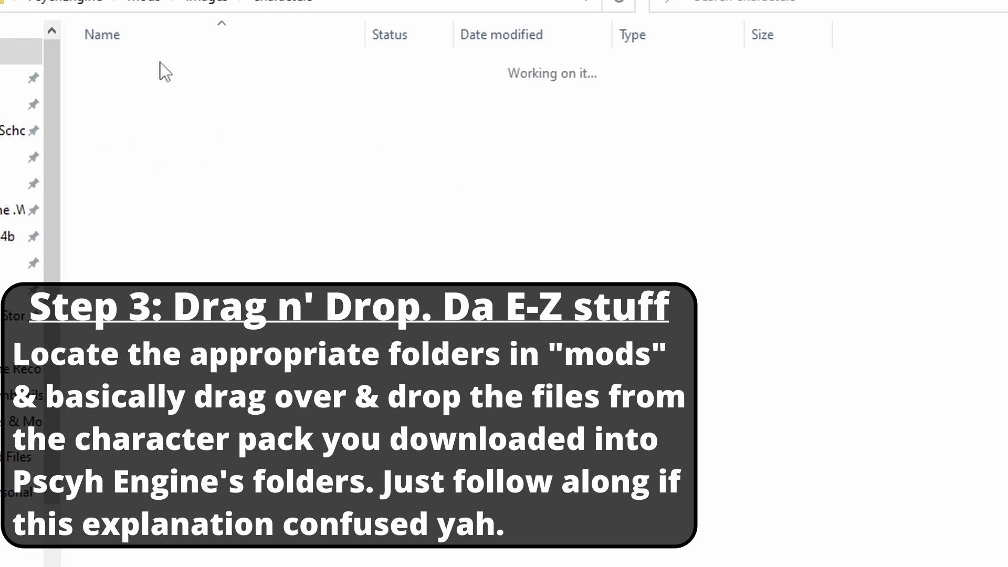
double_click(320, 70)
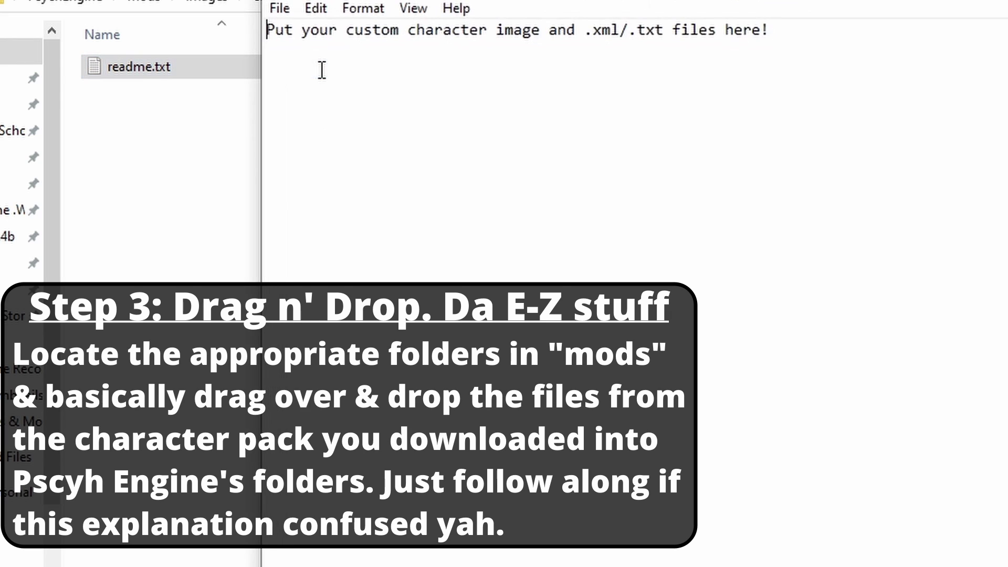
drag(743, 31, 760, 31)
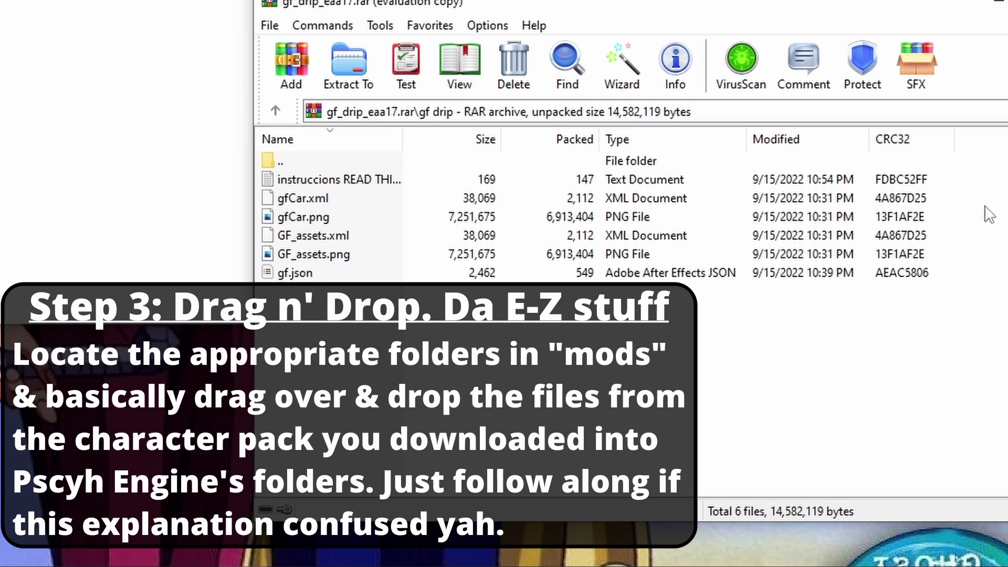
Copy GF_assets.png/.xml and gfCar.png/.xml into images\characters, then return to images.
drag(992, 195, 538, 230)
drag(373, 195, 294, 176)
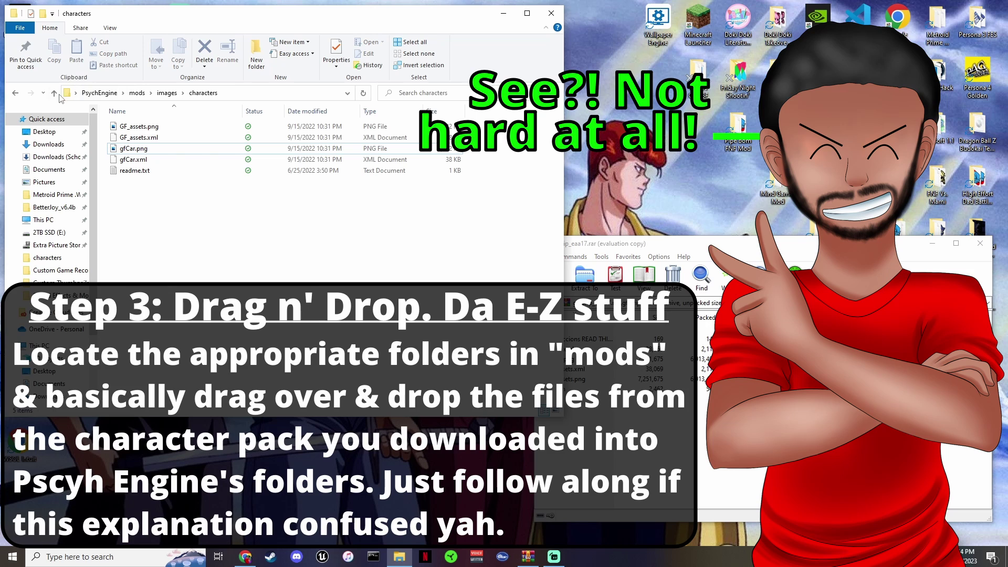
click(55, 94)
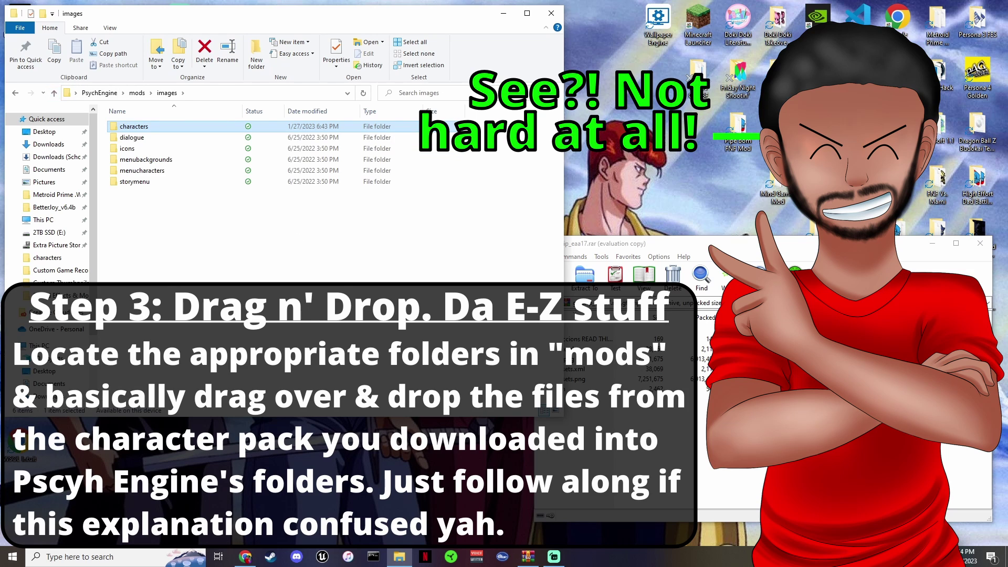
Minimize WinRAR, return to the PsychEngine folder, and launch PsychEngine.exe.
key(alt+Tab)
click(54, 93)
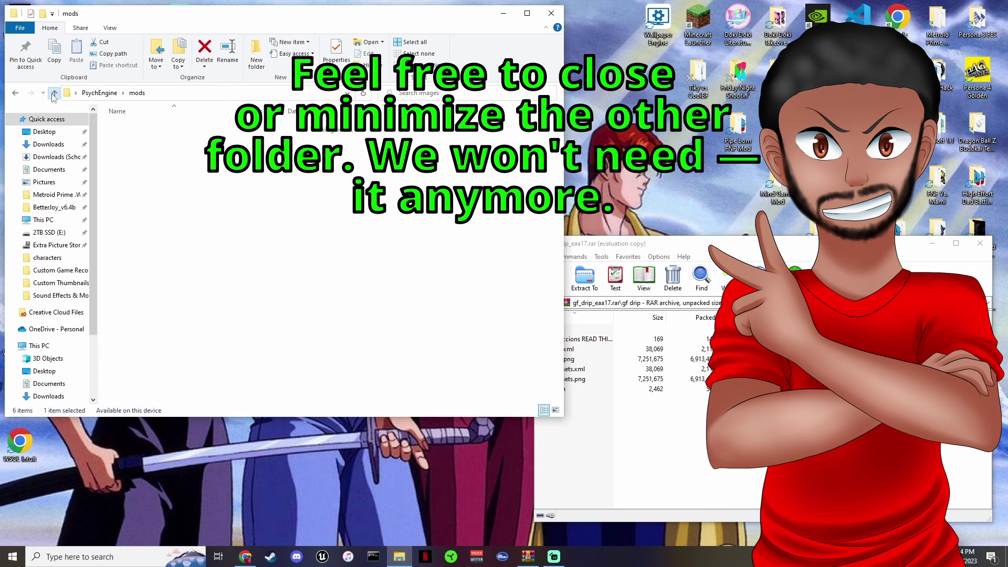
click(933, 243)
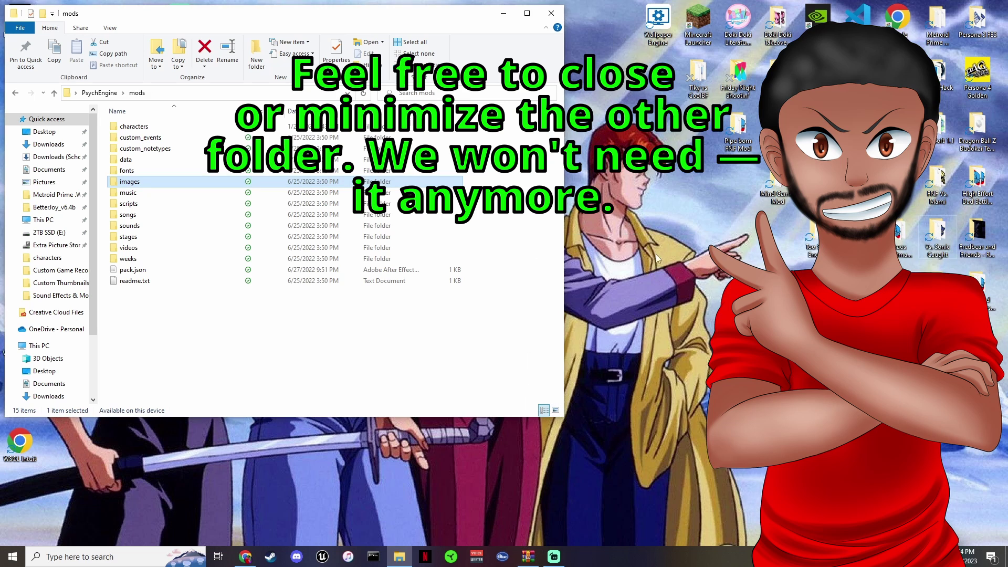
click(54, 93)
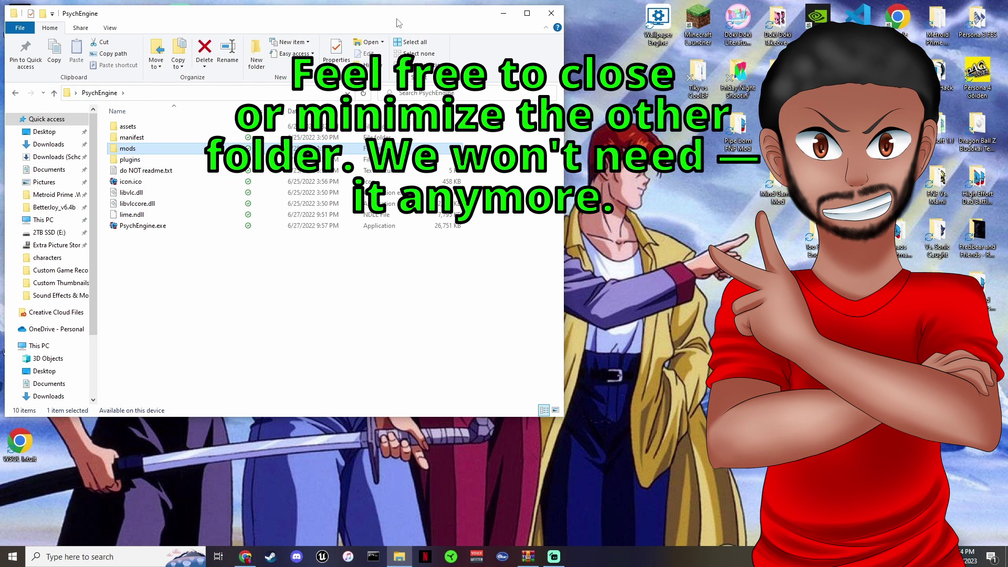
drag(396, 23, 578, 31)
click(349, 236)
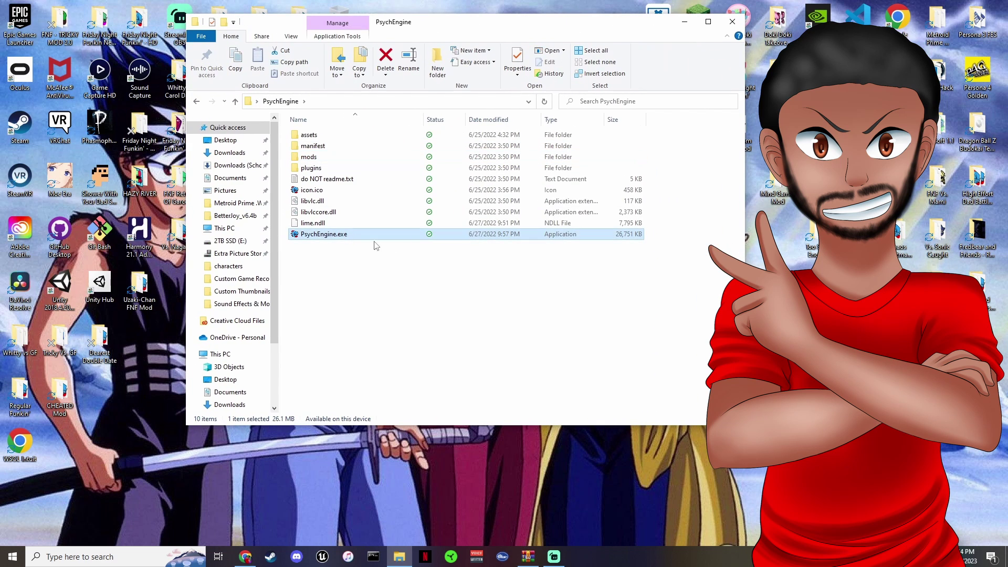
click(685, 27)
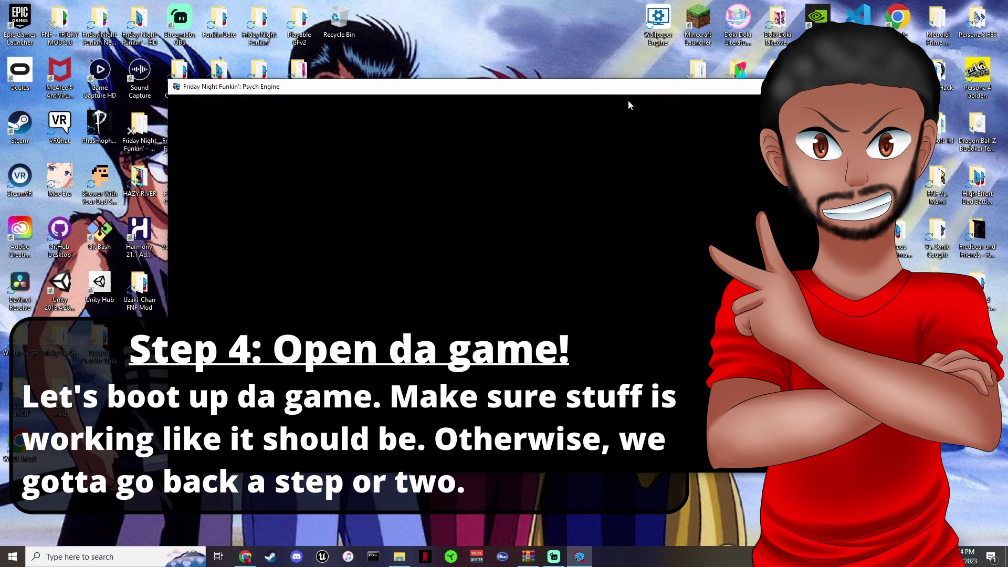
Maximize the game, skip intro and title, enter Freeplay and set HARD difficulty.
double_click(578, 88)
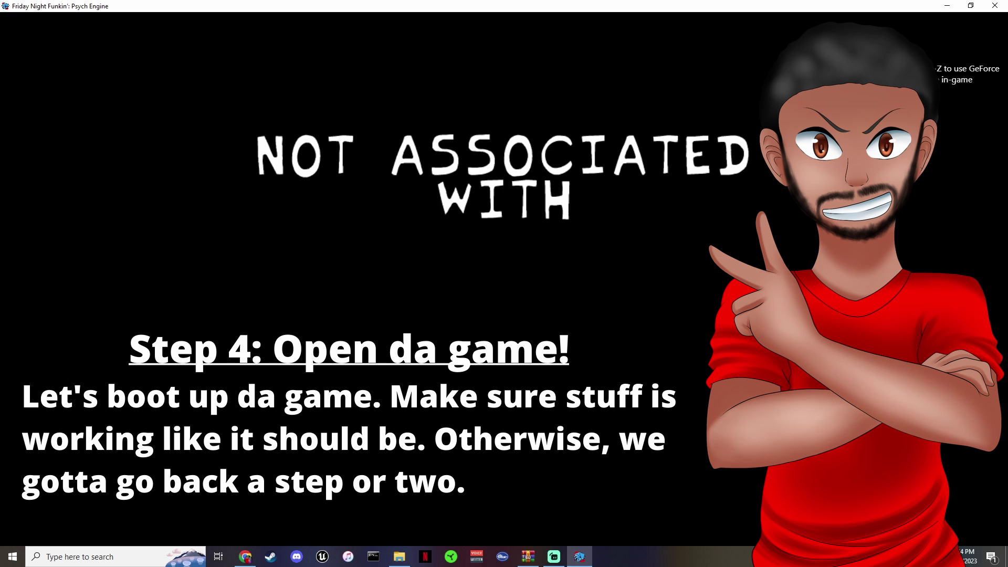
key(minus)
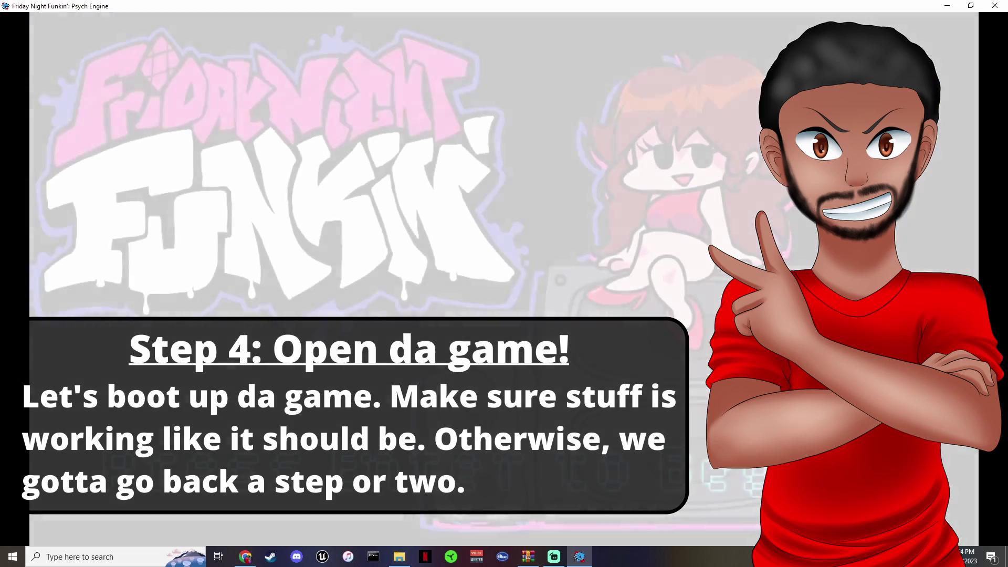
key(Return)
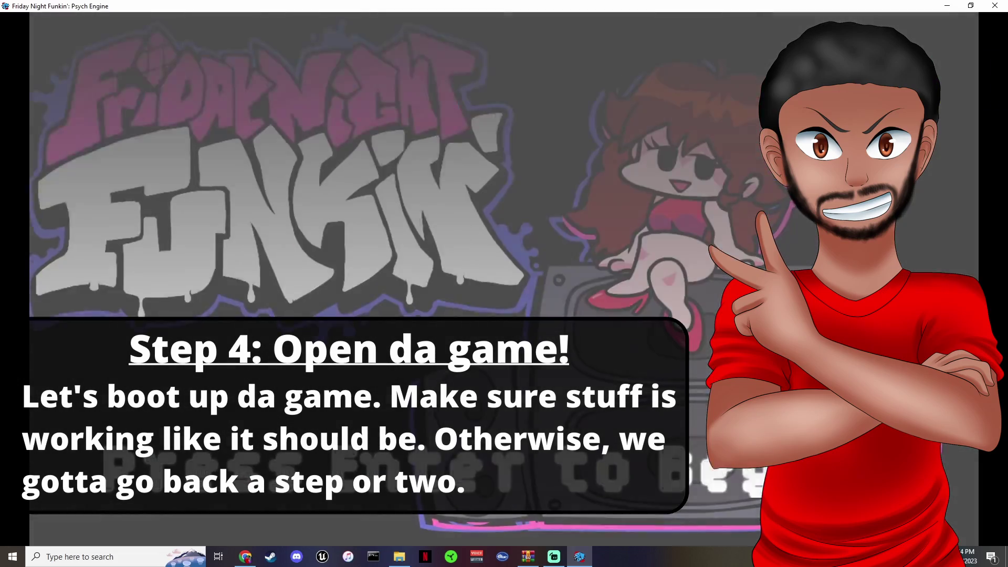
key(Down)
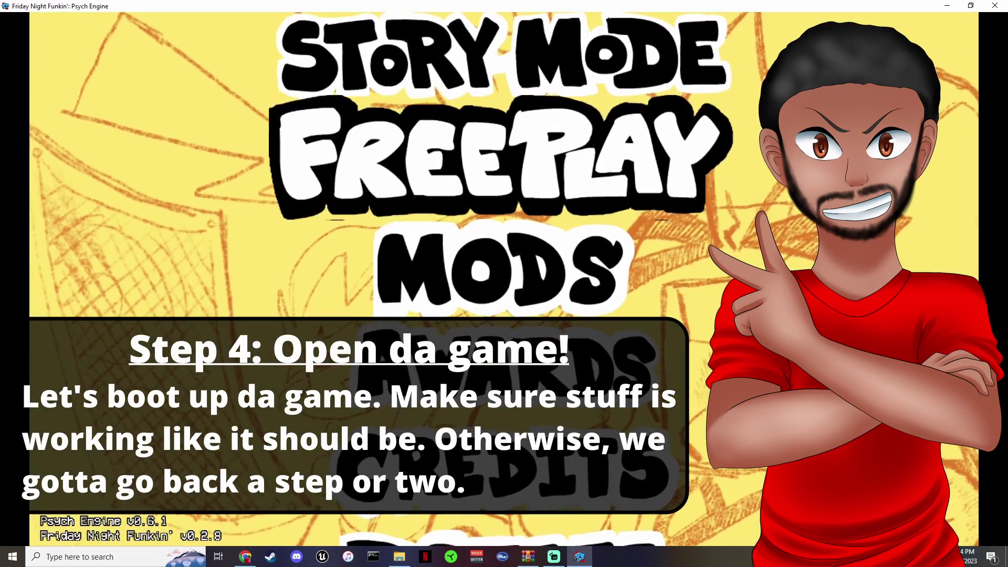
key(Return)
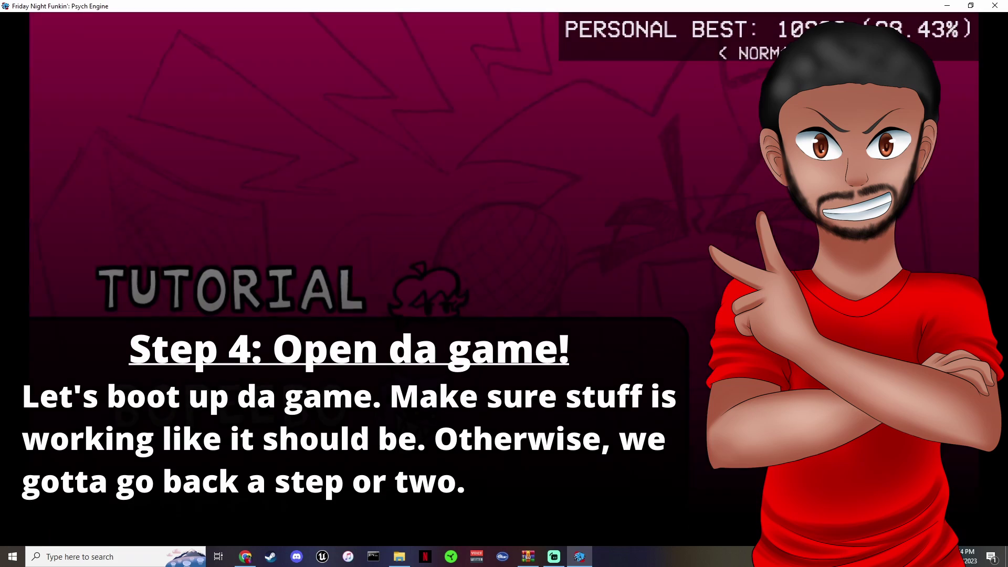
key(Right)
key(Down)
key(Down)
key(Down)
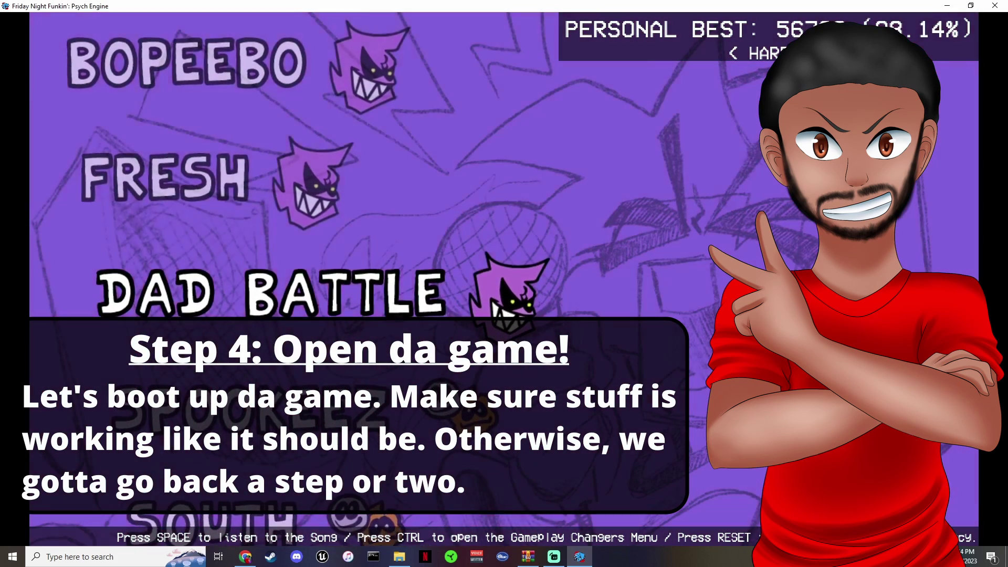
Start Fresh on HARD and hit the opening notes with the arrow keys.
key(Up)
key(Return)
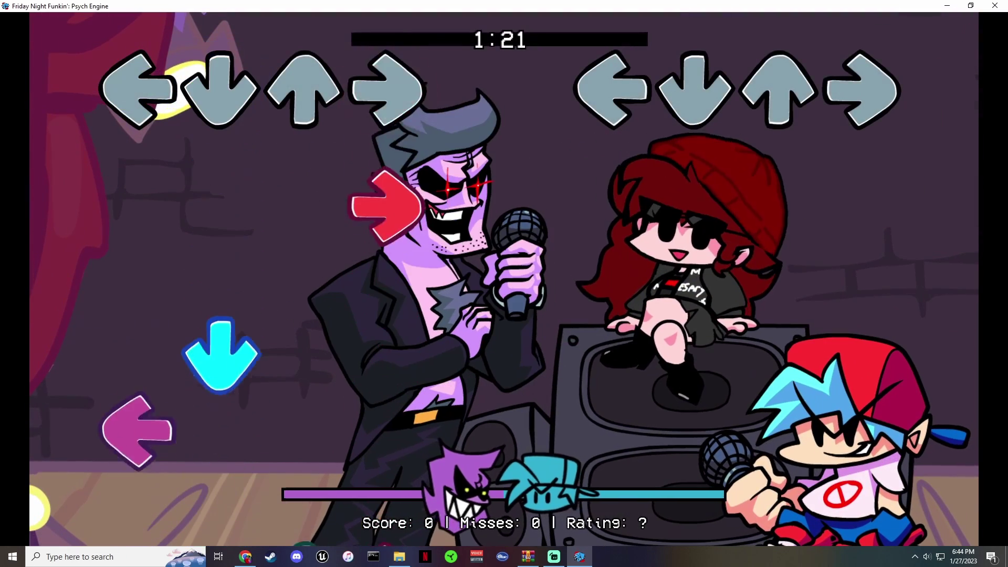
key(Down)
key(Down)
key(Right)
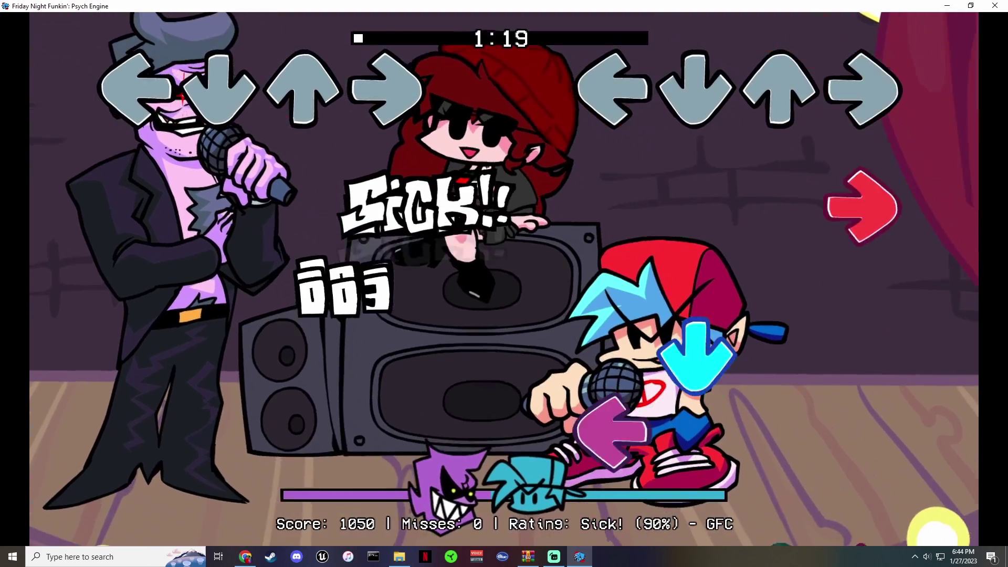
key(Right)
key(Down)
key(Left)
key(Up)
key(Right)
key(Down)
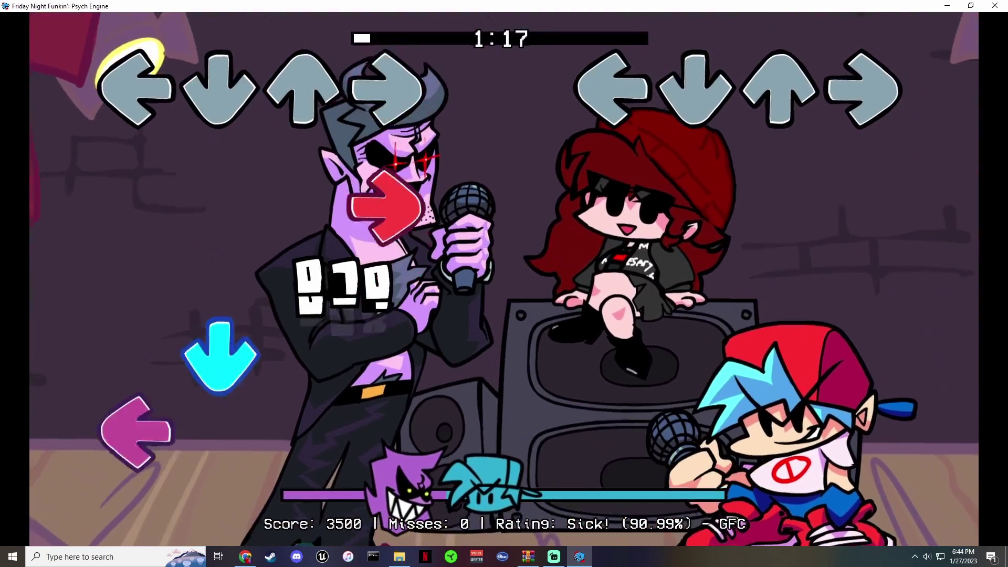
Keep hitting notes alongside the drip GF, then pause the song.
key(Down)
key(Down)
key(Right)
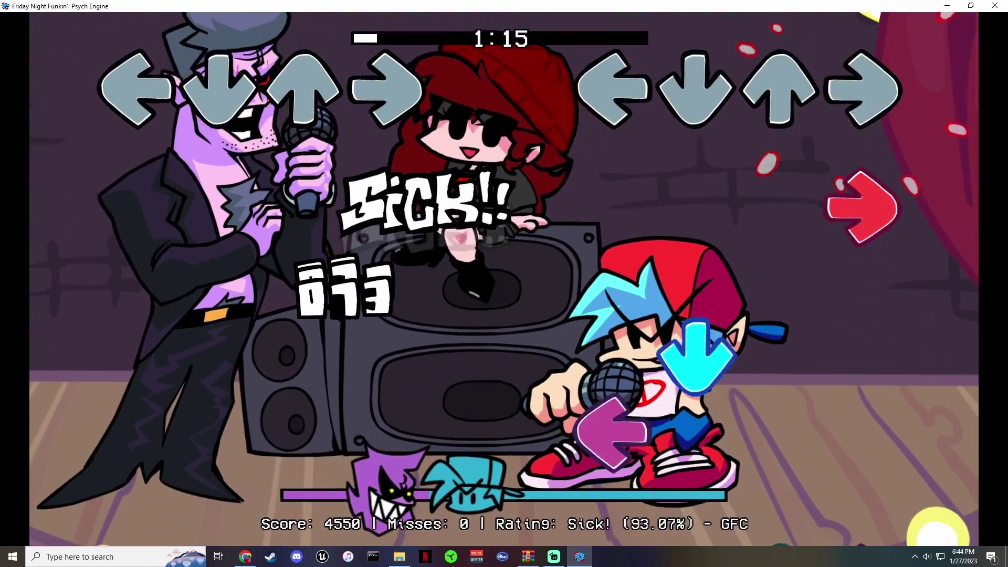
key(Left)
key(Down)
key(Up)
key(Right)
key(Right)
key(Down)
key(Return)
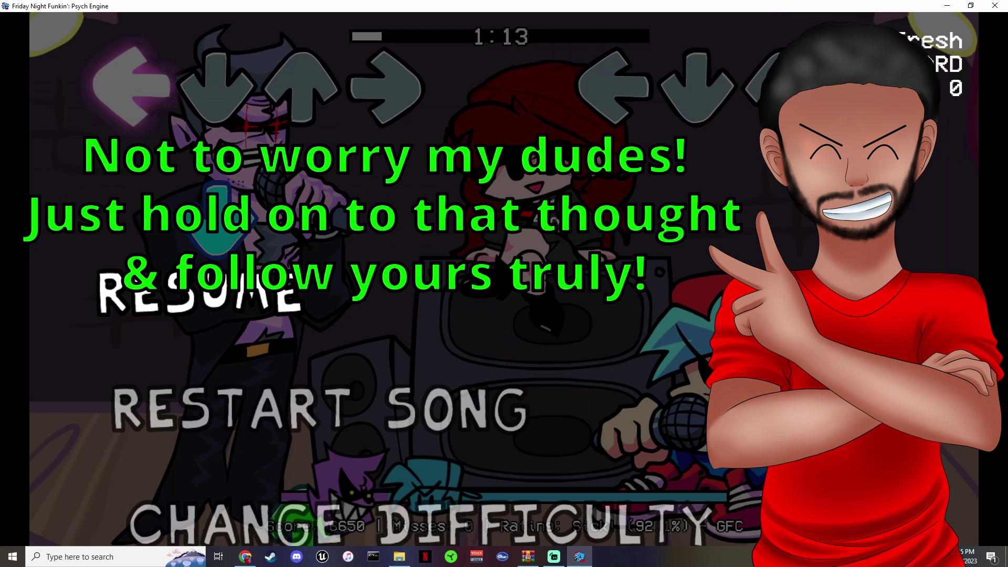
Exit to Freeplay, start Guns, and open its chart editor with the 7 key.
key(Down)
key(Down)
key(Down)
key(Return)
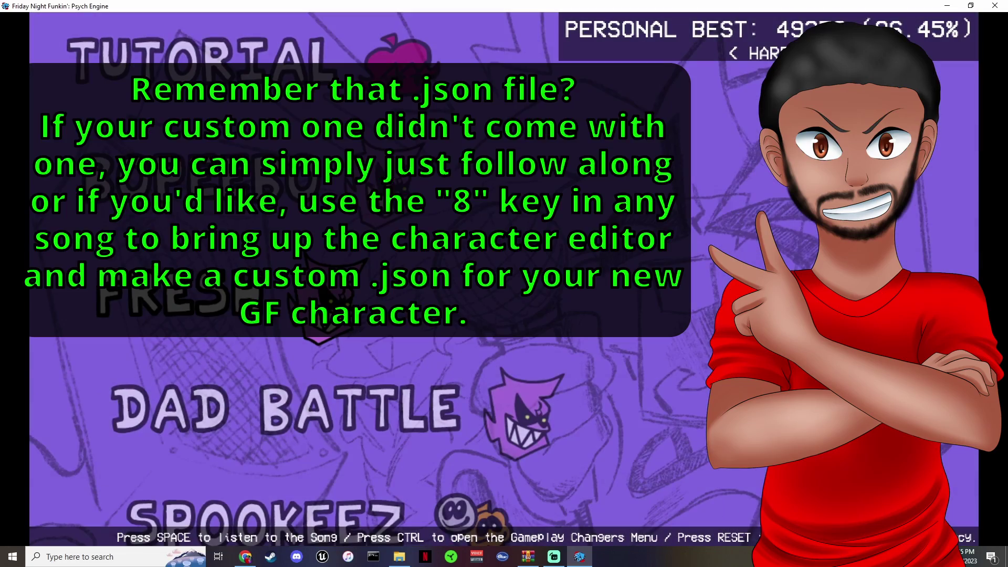
key(Down)
key(Down)
key(Down)
key(Down)
key(Down)
key(Down)
key(Down)
key(Down)
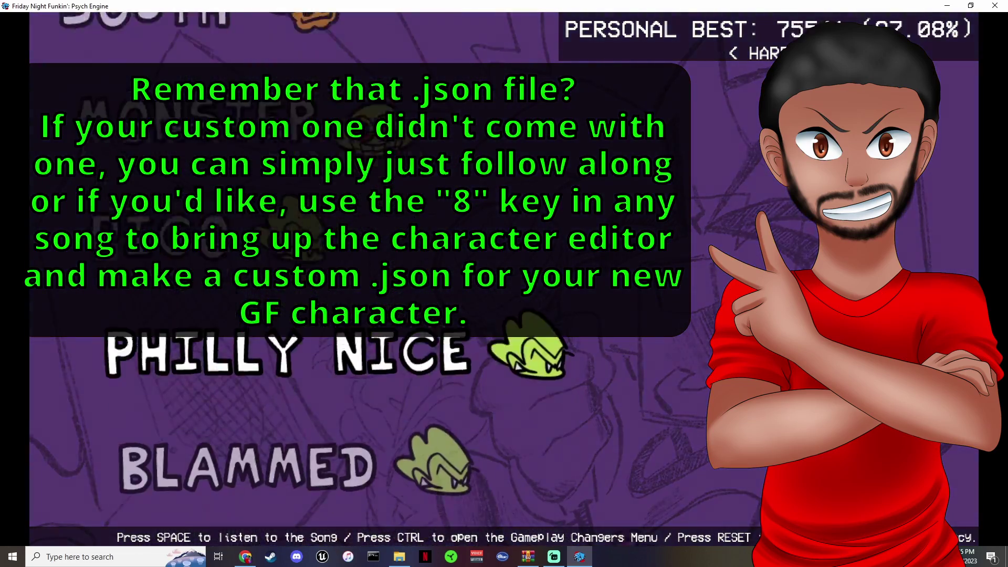
key(Down)
key(Down)
key(Down)
key(Down)
key(Down)
key(Down)
key(Down)
key(Down)
key(Down)
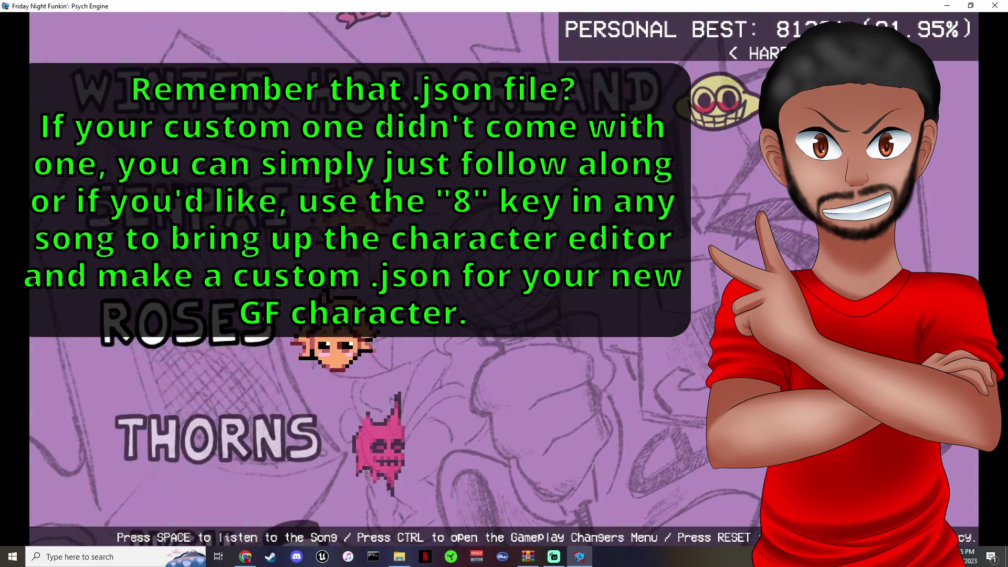
key(Down)
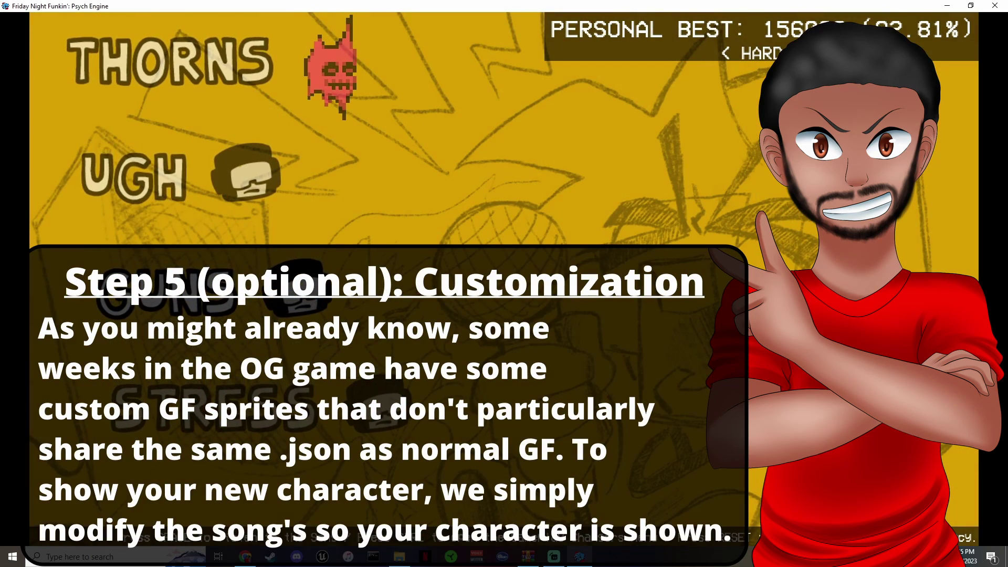
key(Return)
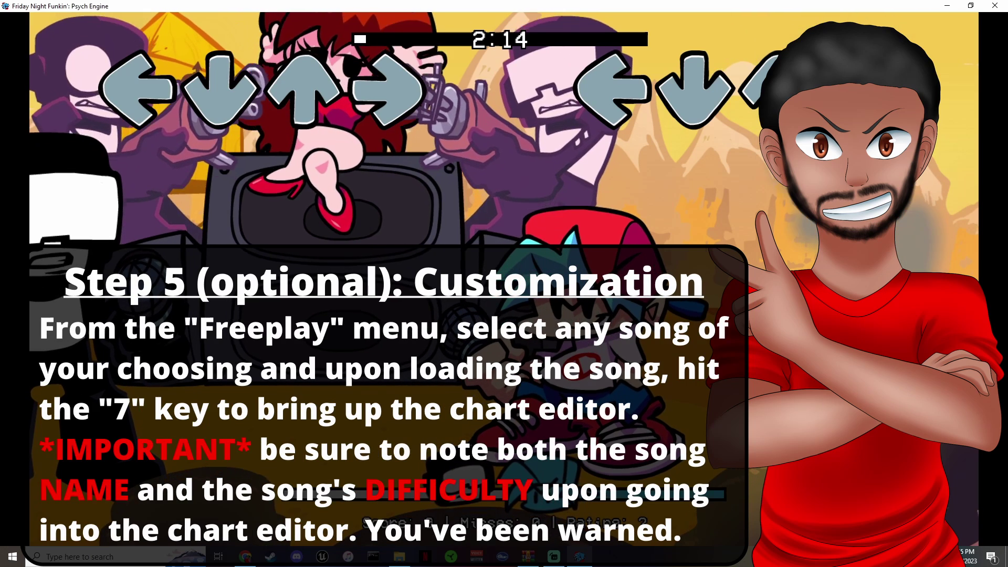
key(7)
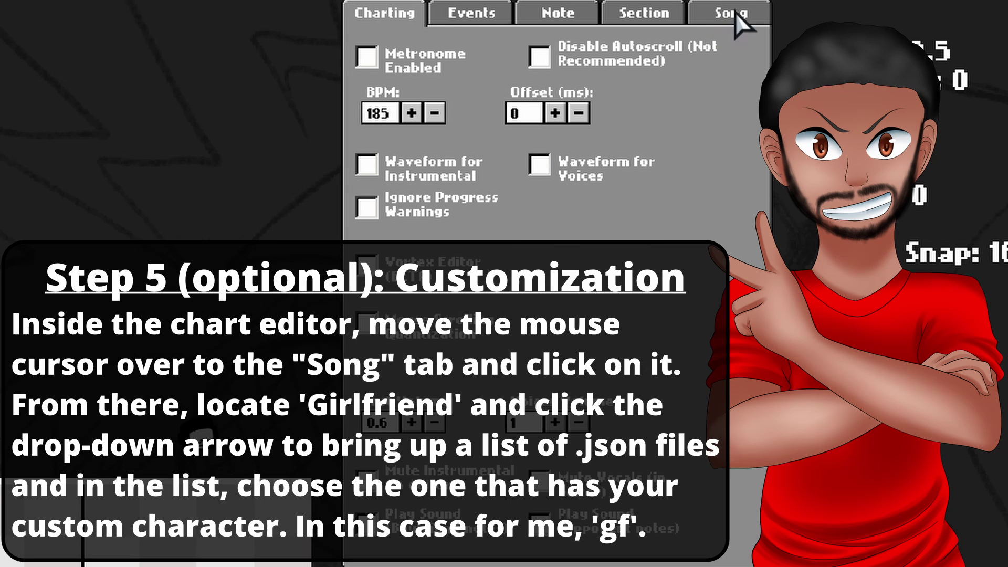
In the Song tab, change the Girlfriend character from gf-tankmen to gf.
click(735, 12)
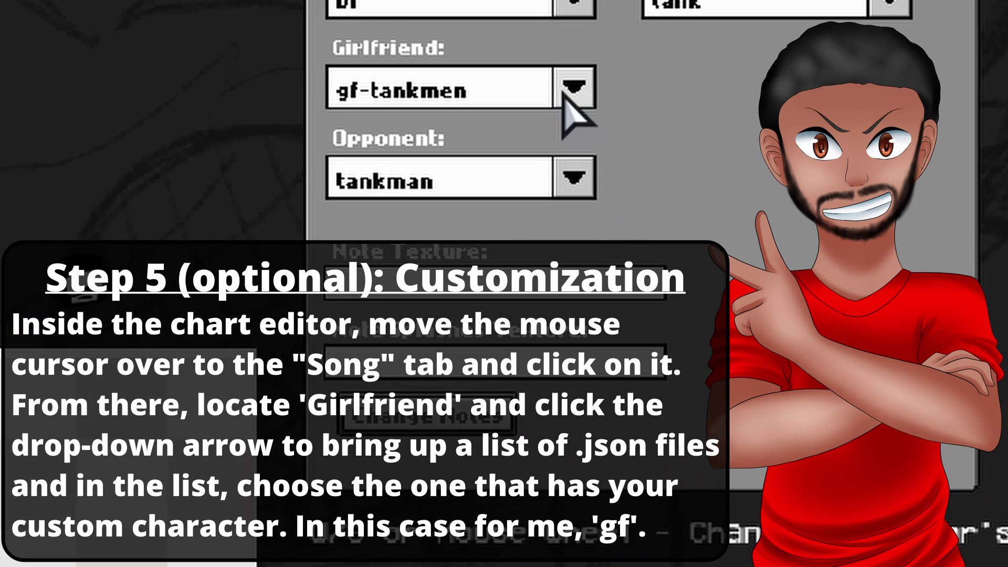
click(605, 193)
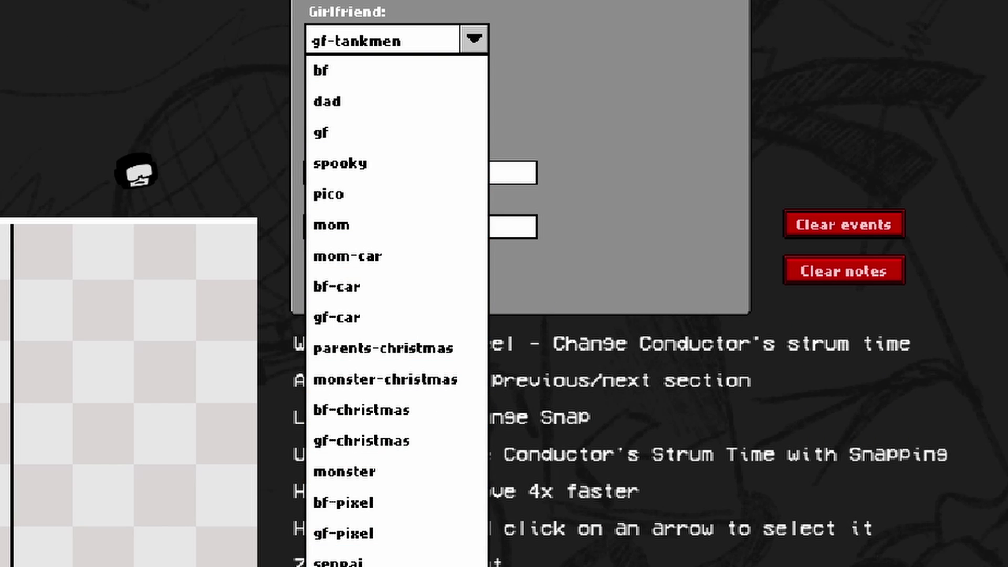
scroll(412, 507, down, 6)
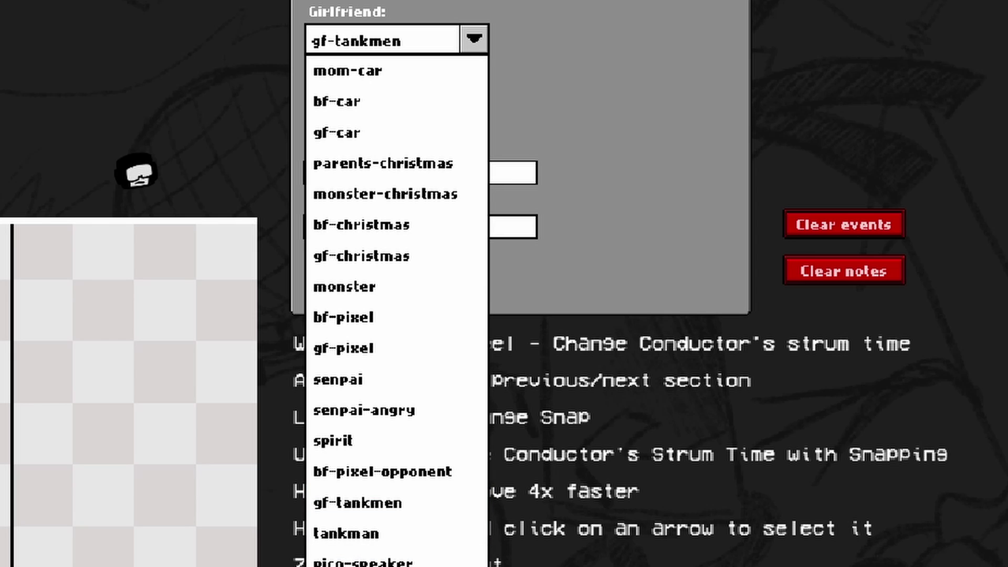
scroll(397, 315, up, 4)
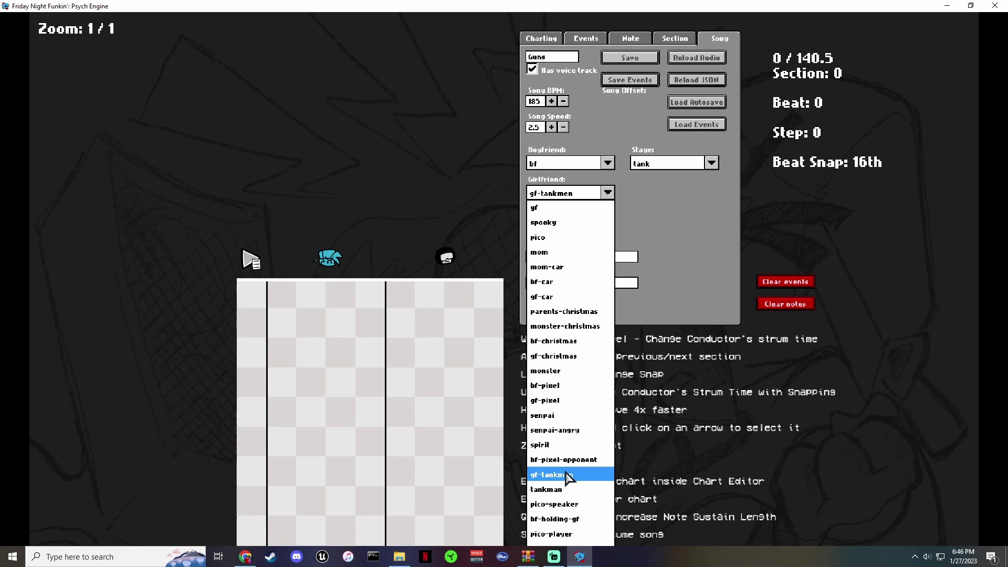
click(532, 560)
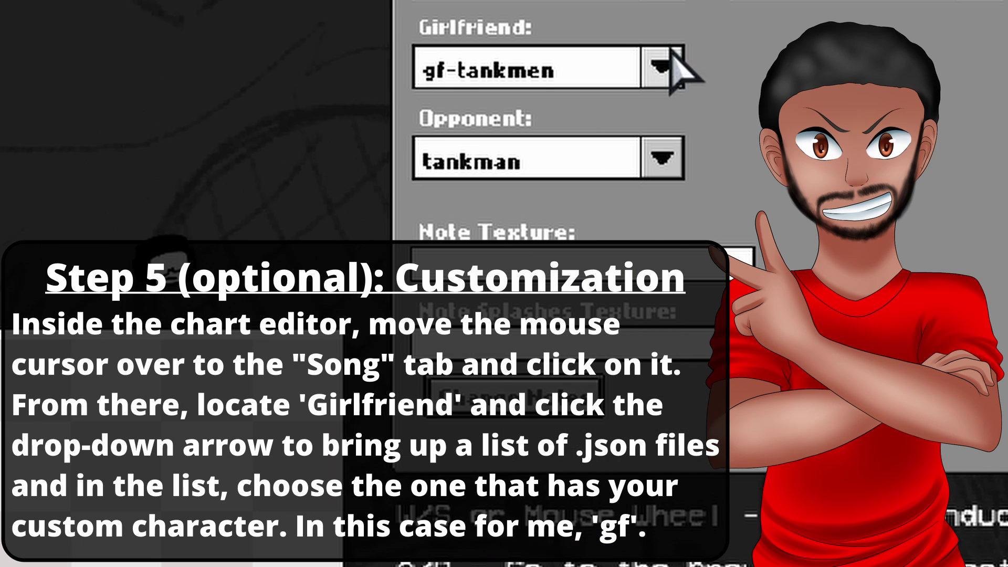
click(662, 67)
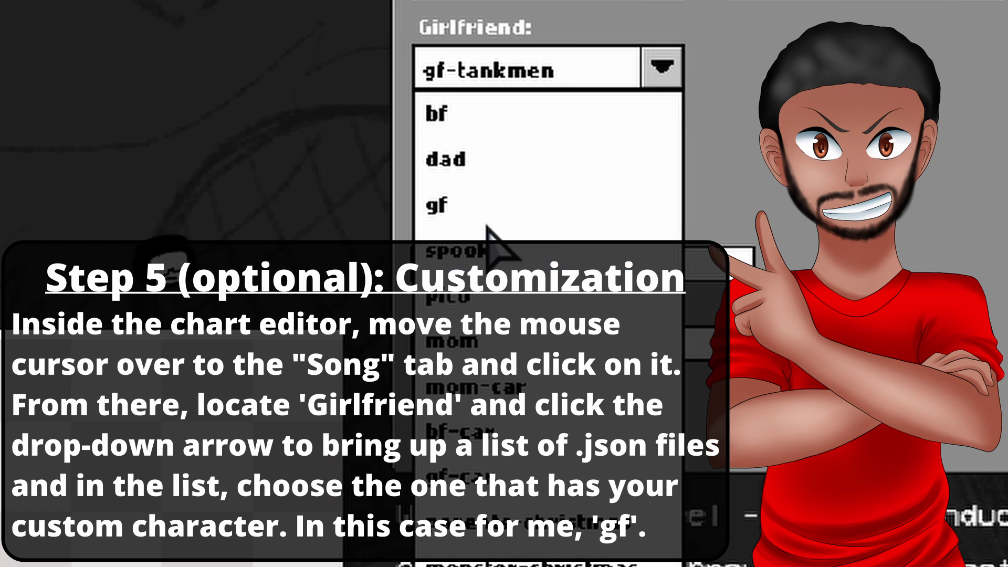
click(472, 207)
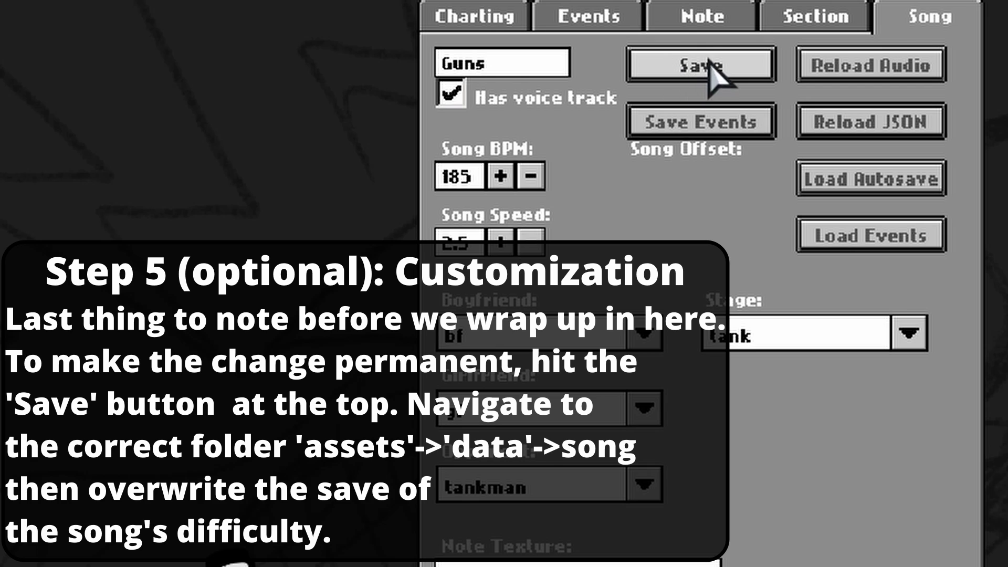
Save the chart, browsing to Desktop\PsychEngine\assets\data\guns.
click(627, 60)
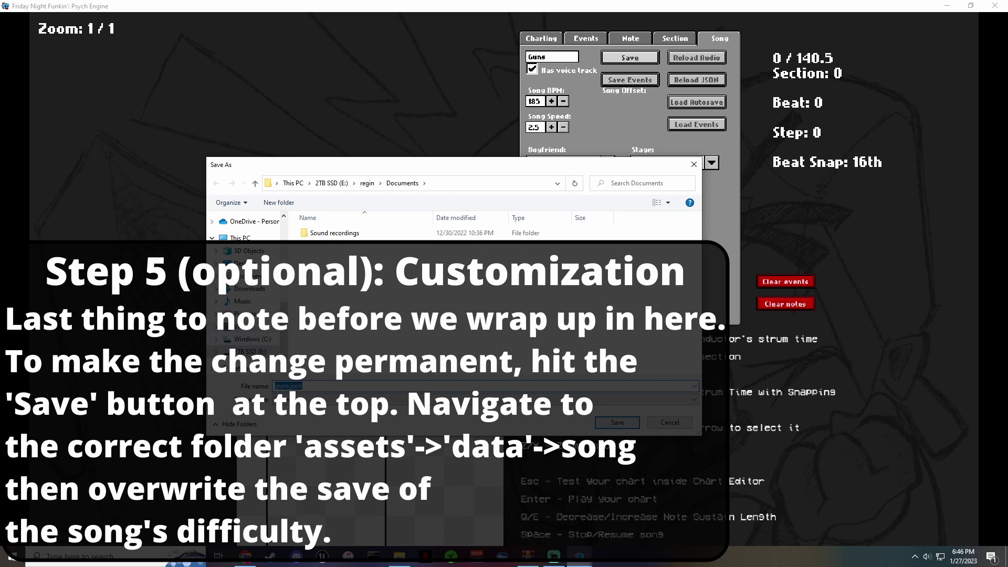
click(243, 263)
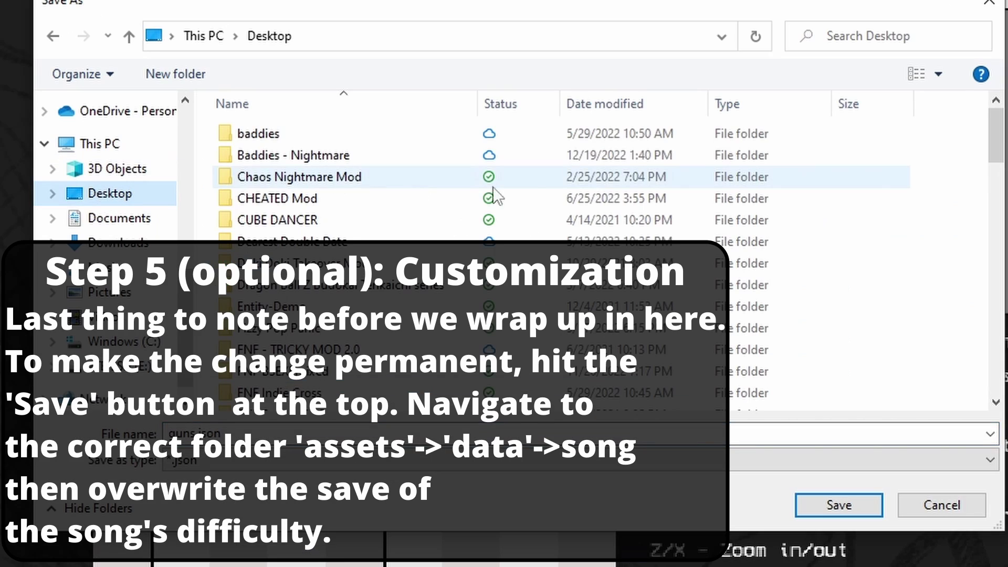
scroll(977, 263, down, 10)
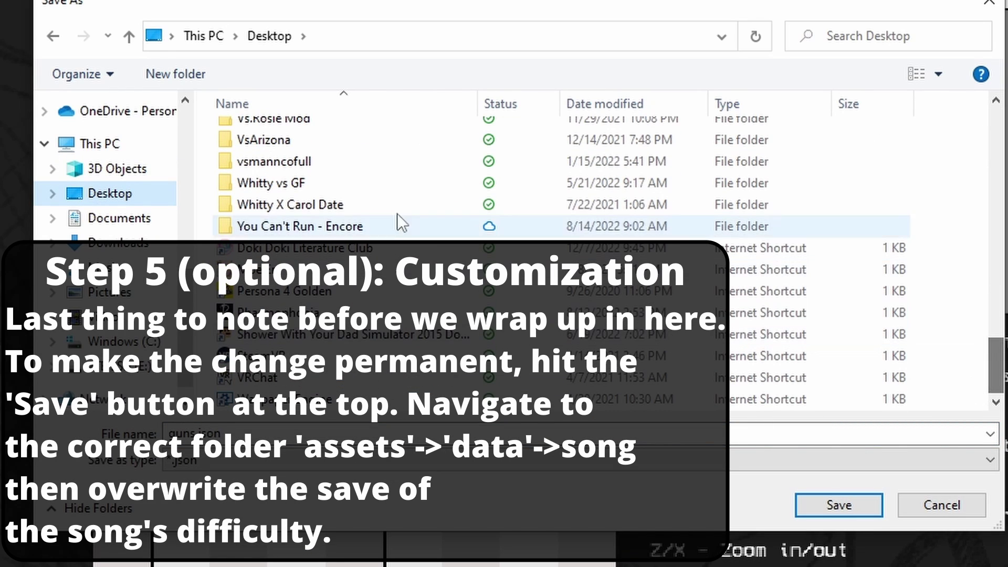
scroll(362, 200, up, 4)
scroll(339, 214, up, 4)
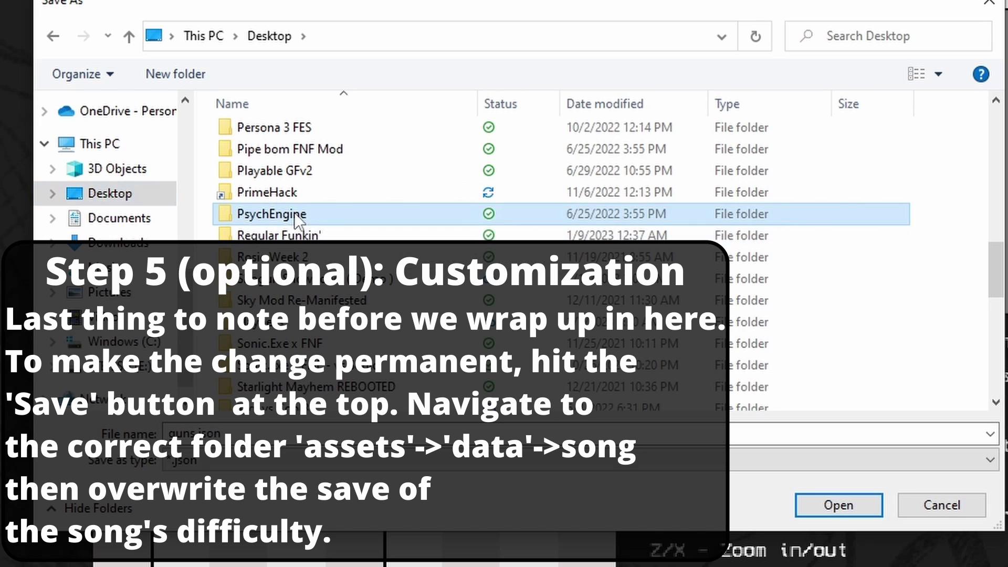
double_click(294, 213)
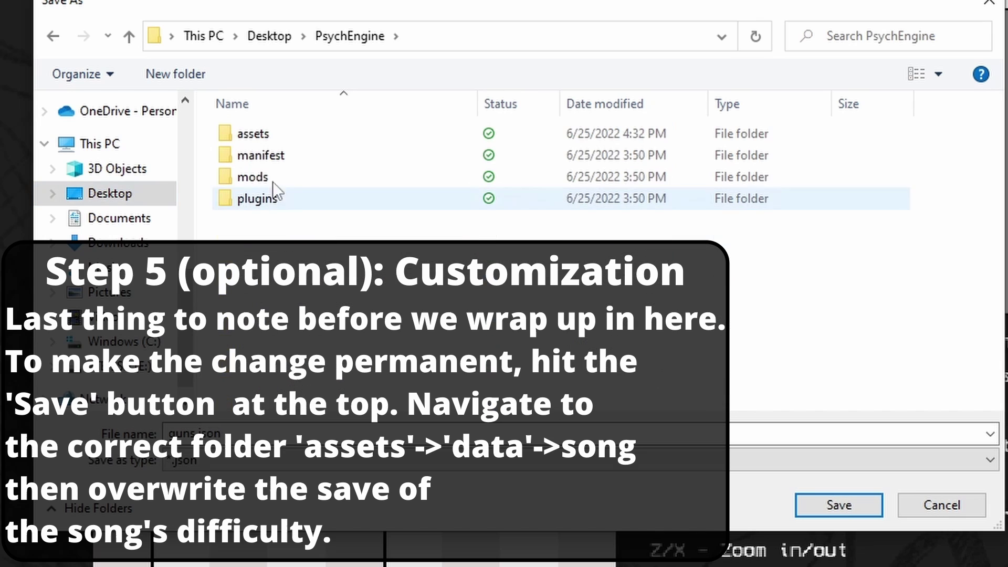
double_click(273, 135)
double_click(251, 155)
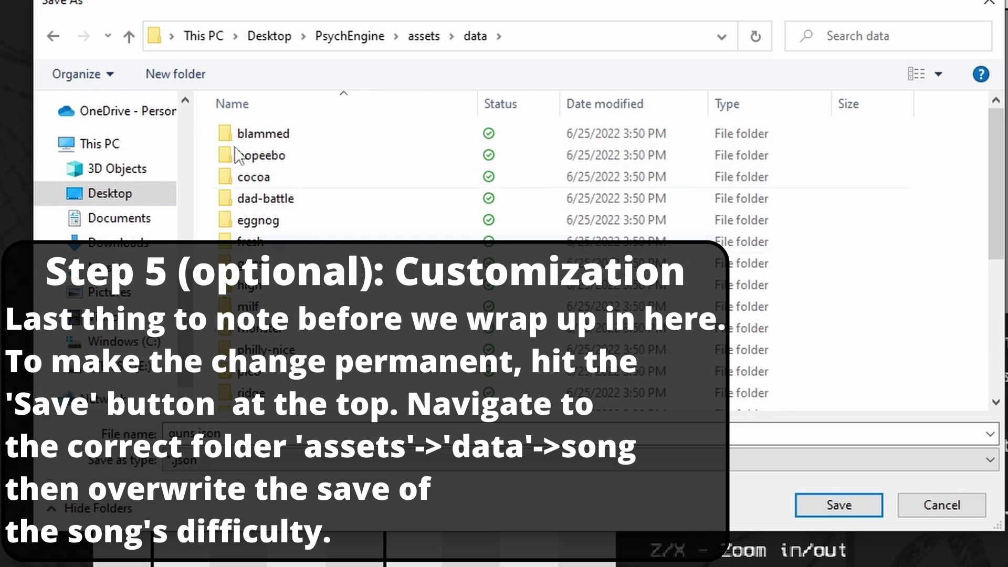
double_click(297, 263)
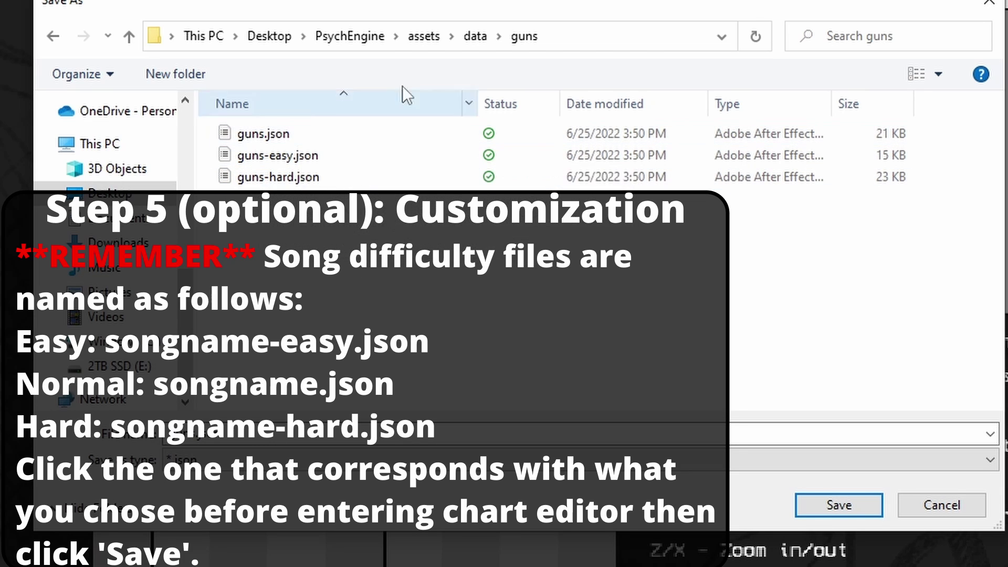
Overwrite guns-hard.json with the edited chart, confirming the replacement.
click(341, 180)
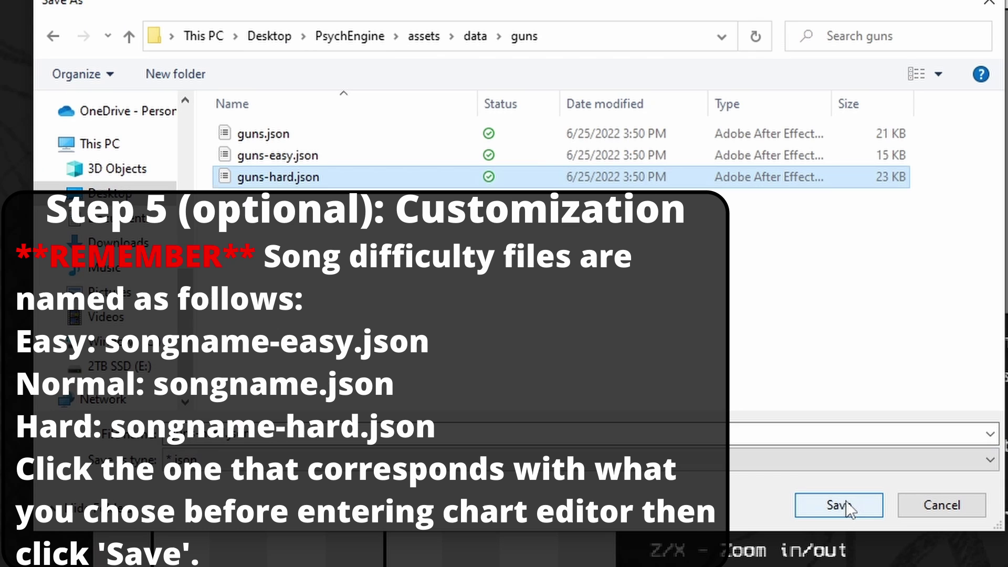
click(846, 501)
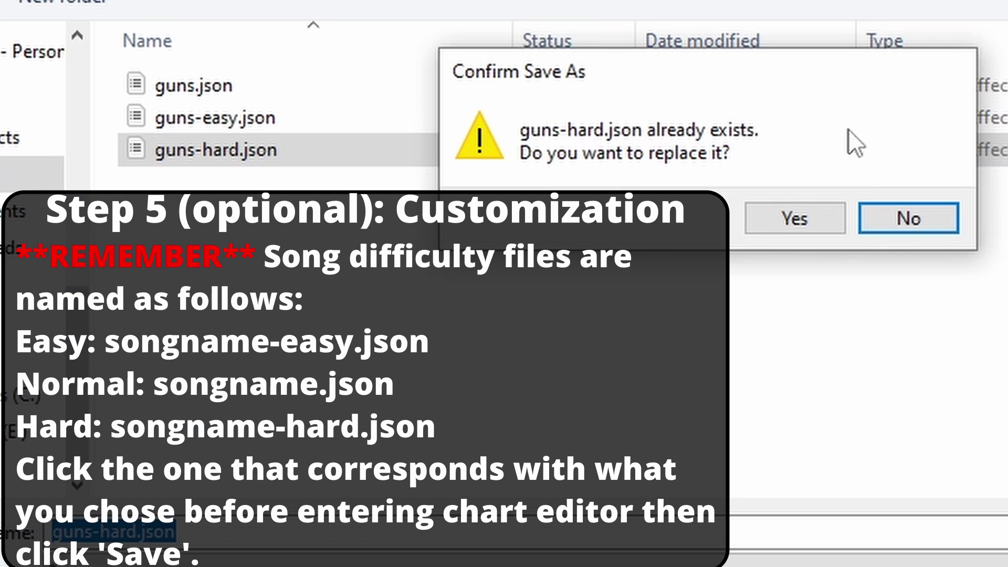
click(832, 216)
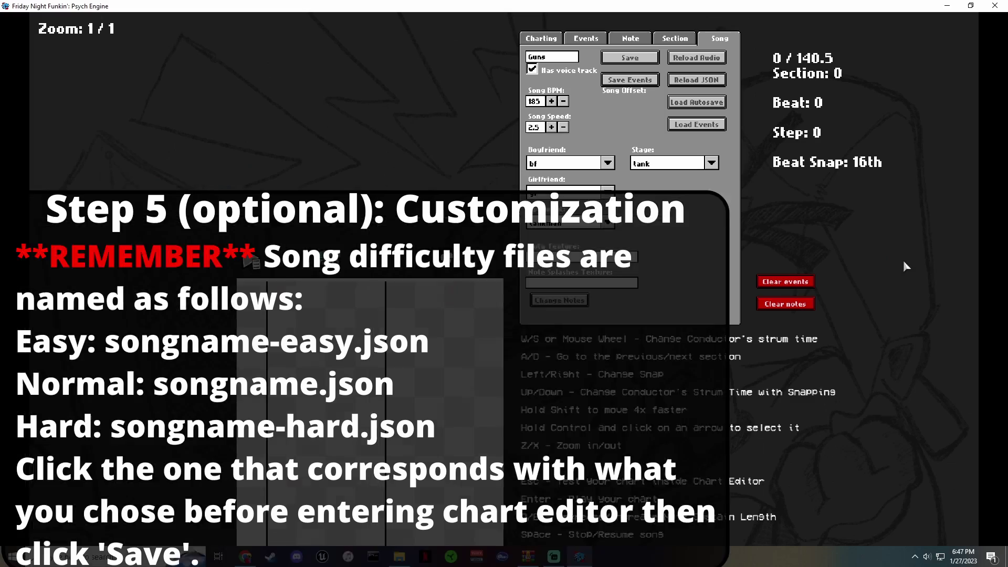
Play-test the edited Guns chart, then pause and exit back to the Freeplay list.
key(Return)
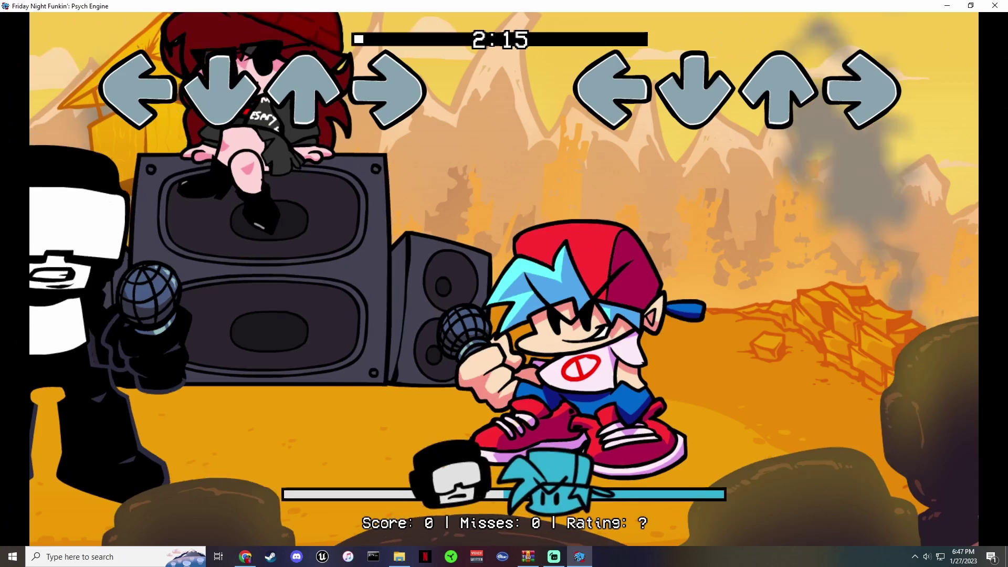
key(Return)
key(Up)
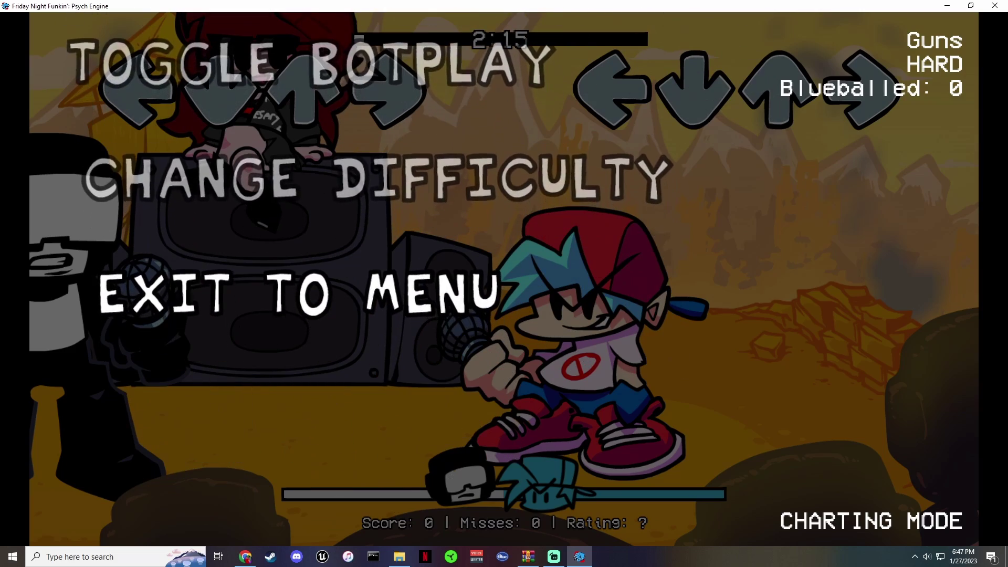
key(Return)
Start Guns on HARD difficulty from Freeplay.
key(Up)
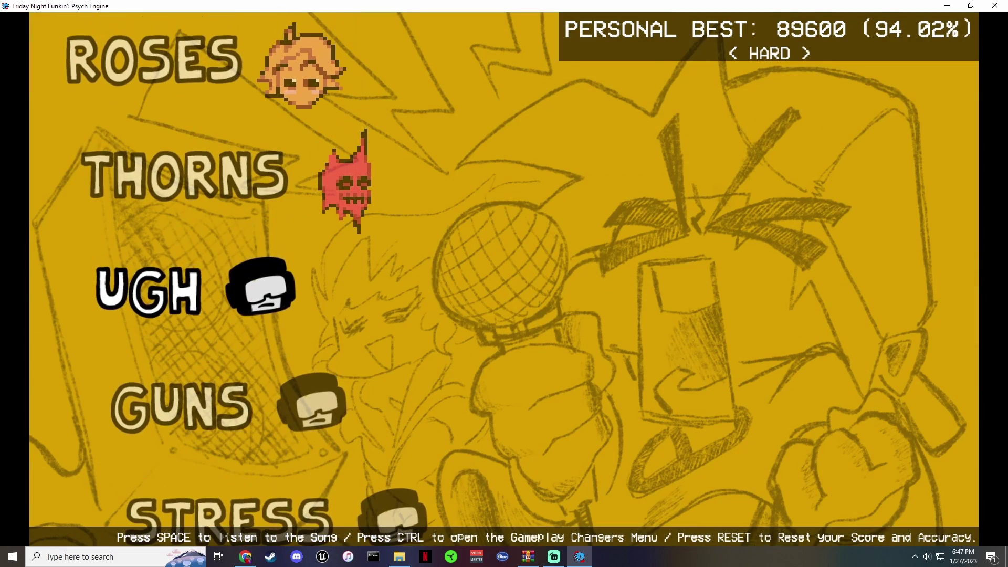
key(Left)
key(Right)
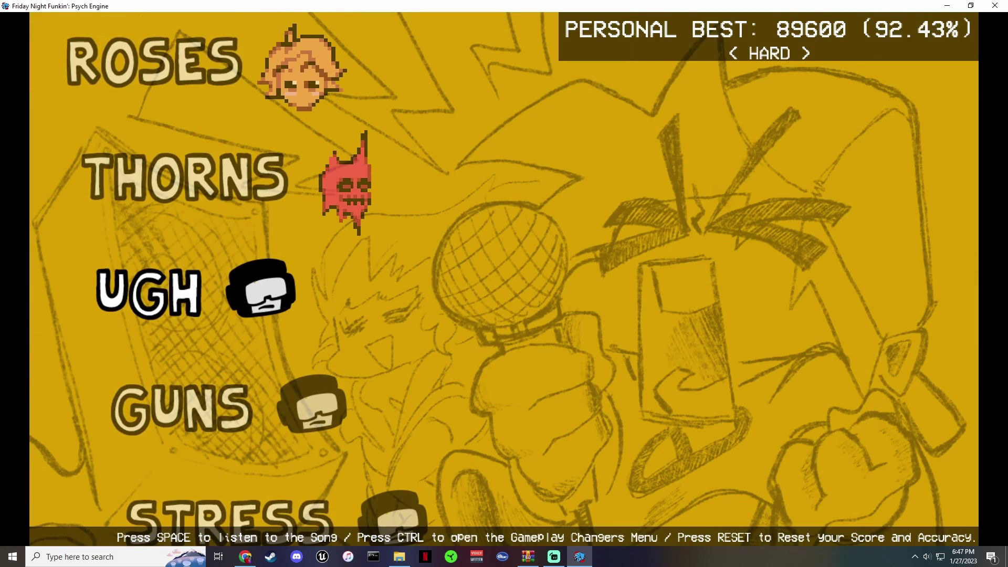
key(Down)
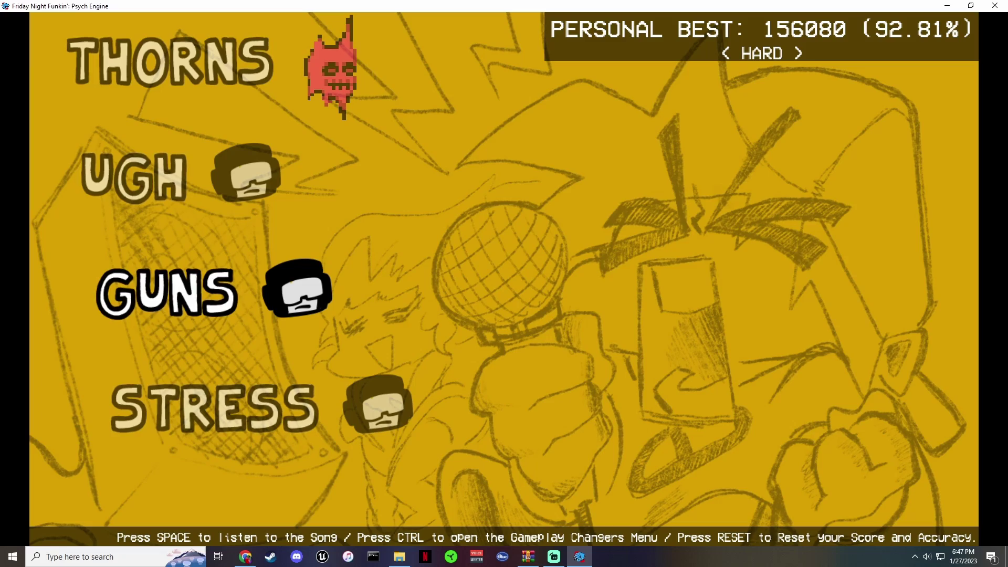
key(Return)
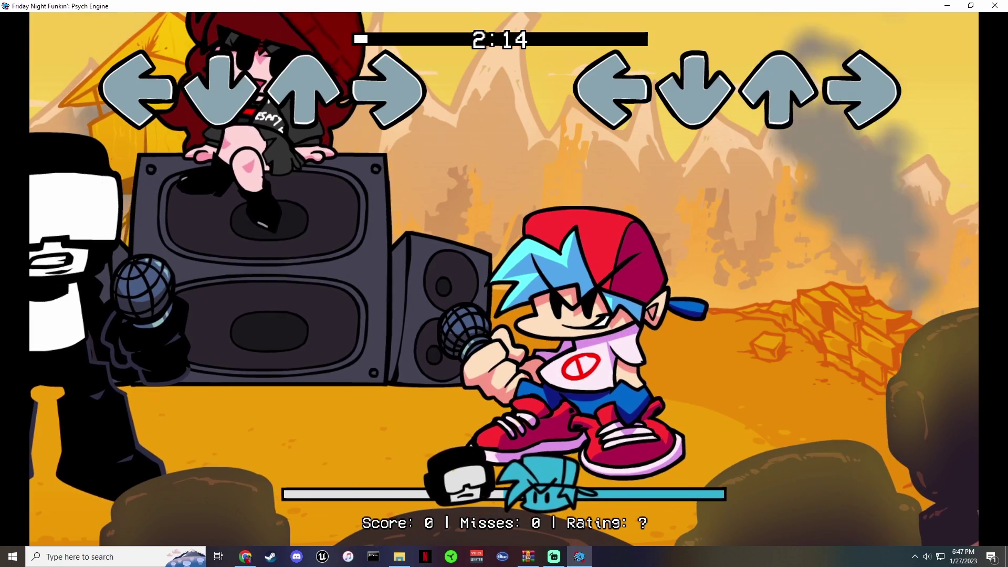
Pause Guns mid-song to bring up Resume, Restart Song and Change Difficulty.
key(Return)
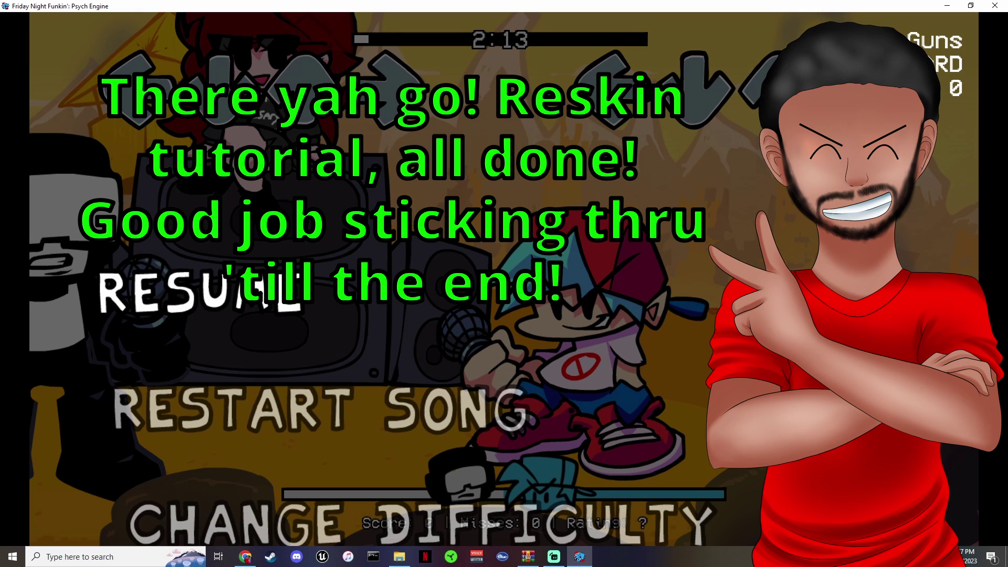